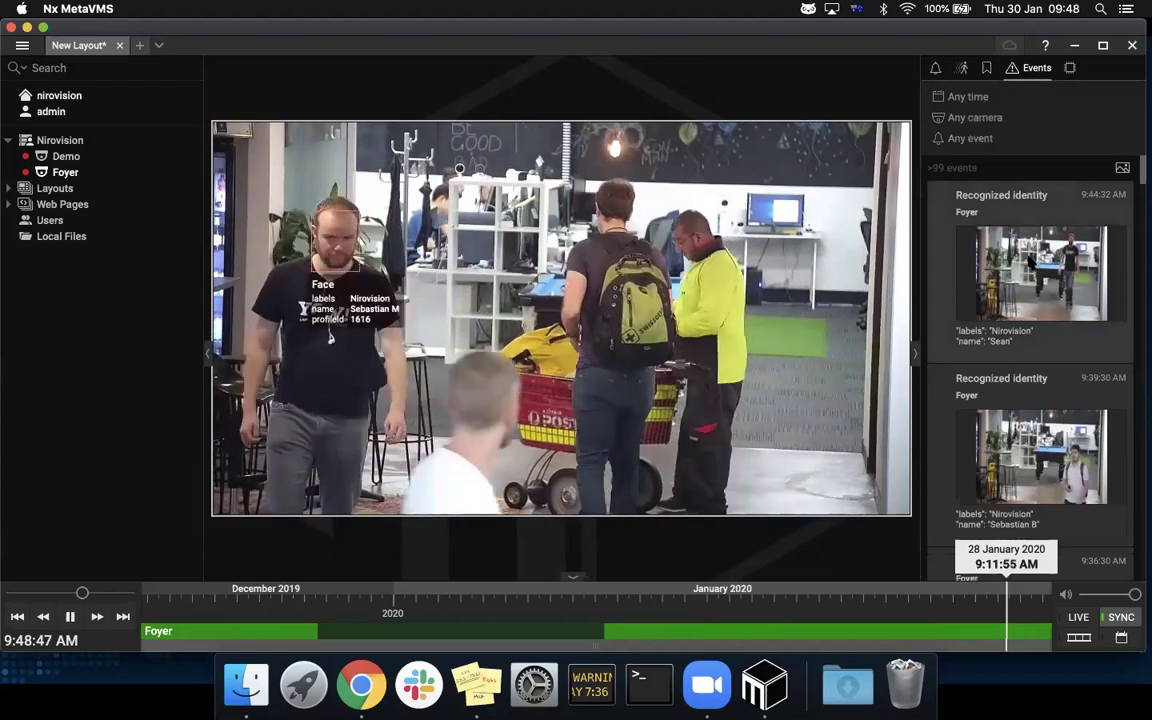
- Play back the Foyer camera's recognized identity events from 9:44:32, 9:39:30 and 9:36:30 AM
click(1030, 260)
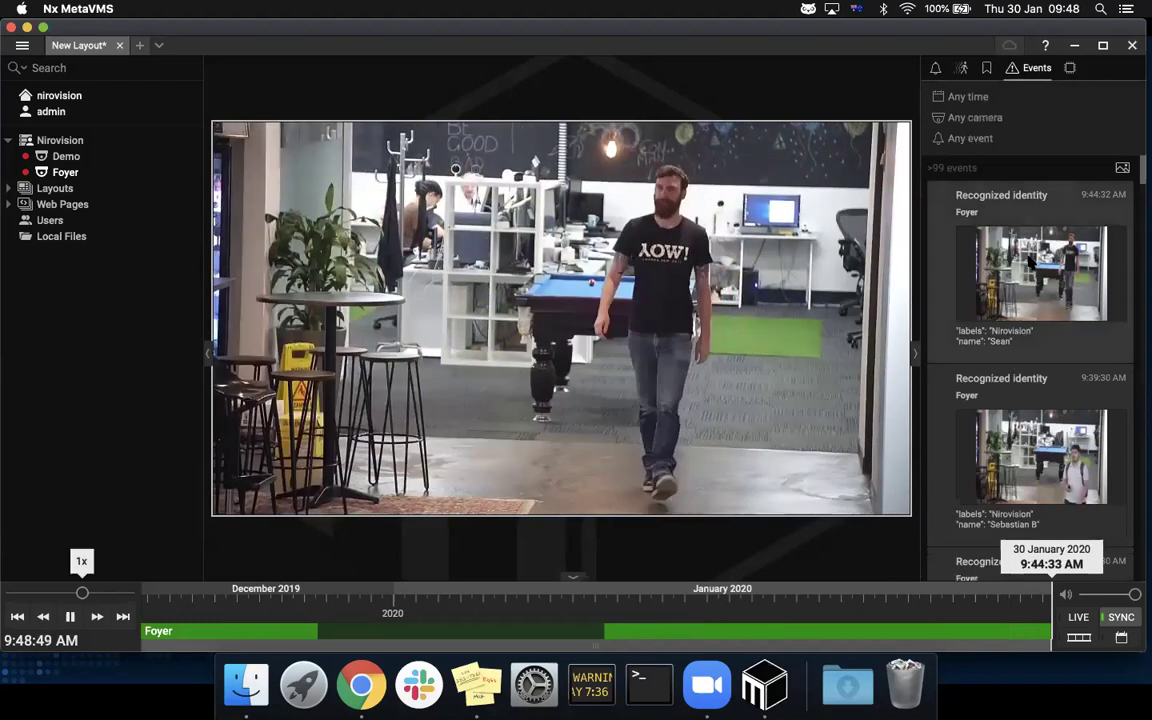
scroll(1030, 300, down, 2)
click(1030, 315)
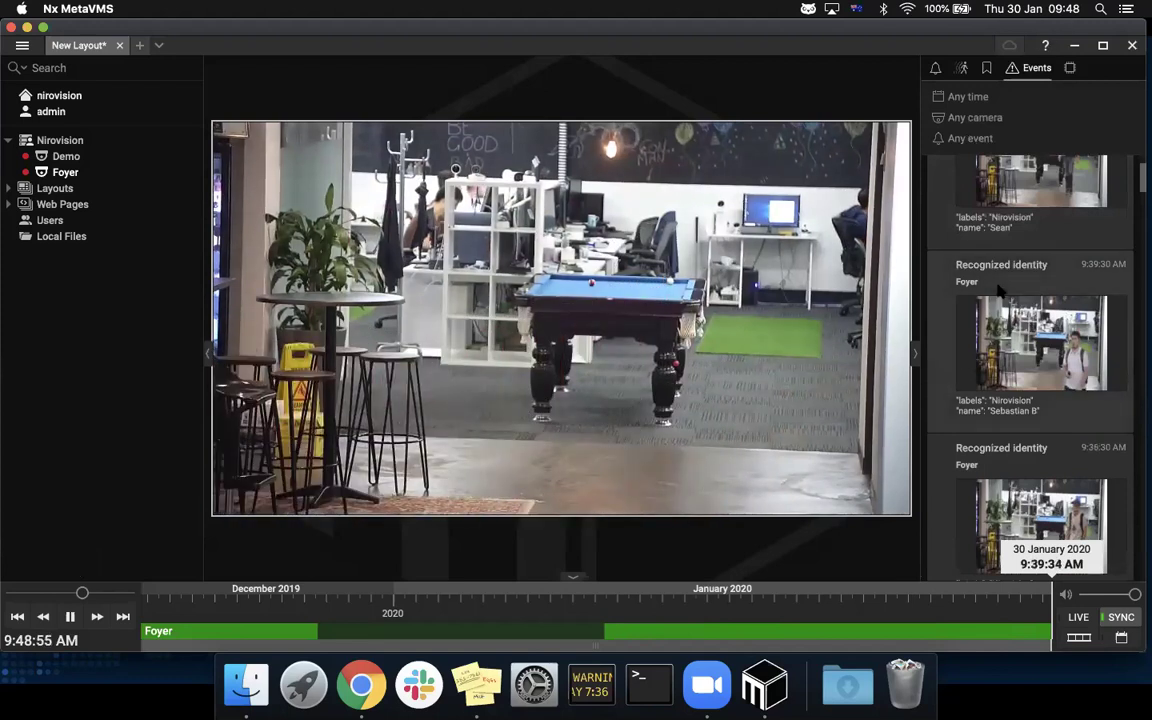
scroll(1015, 192, down, 3)
click(1007, 378)
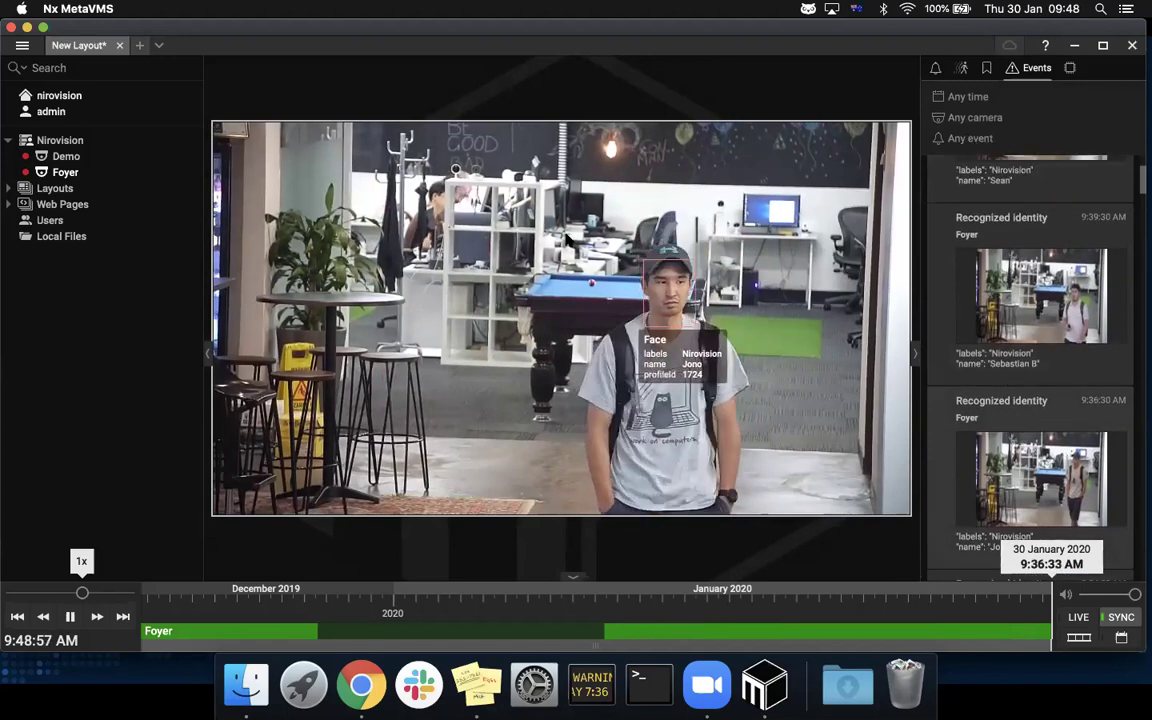
mouse_move(555, 275)
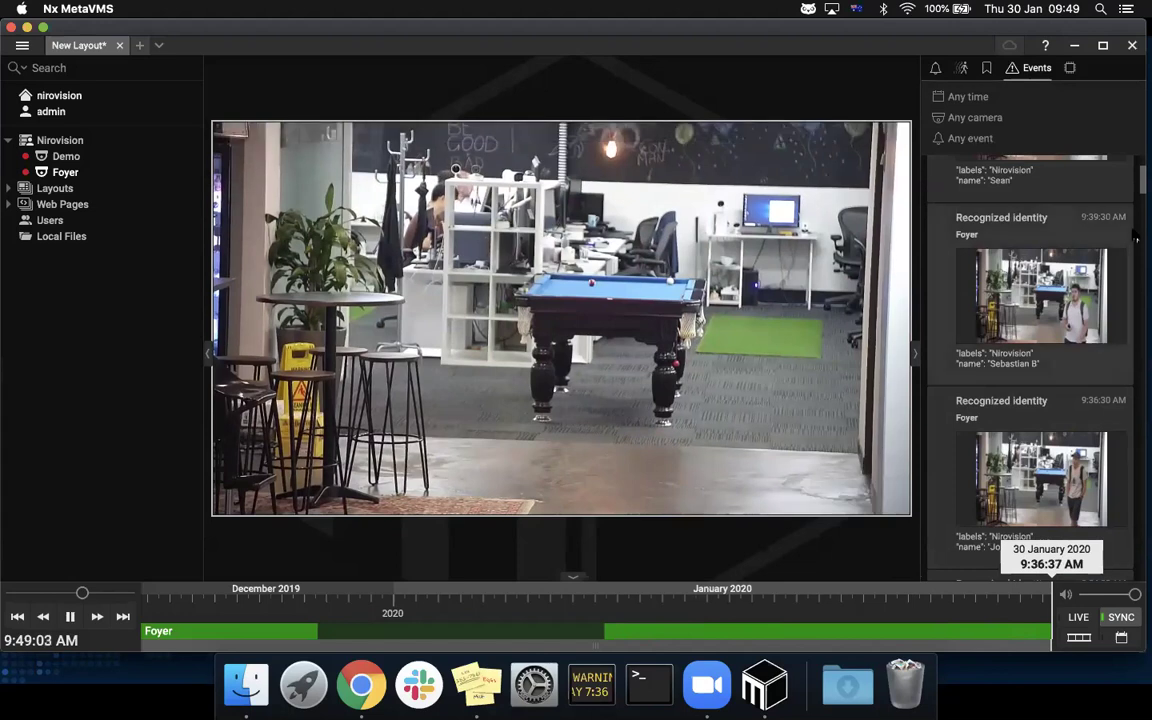
mouse_move(1062, 252)
scroll(1062, 252, down, 1)
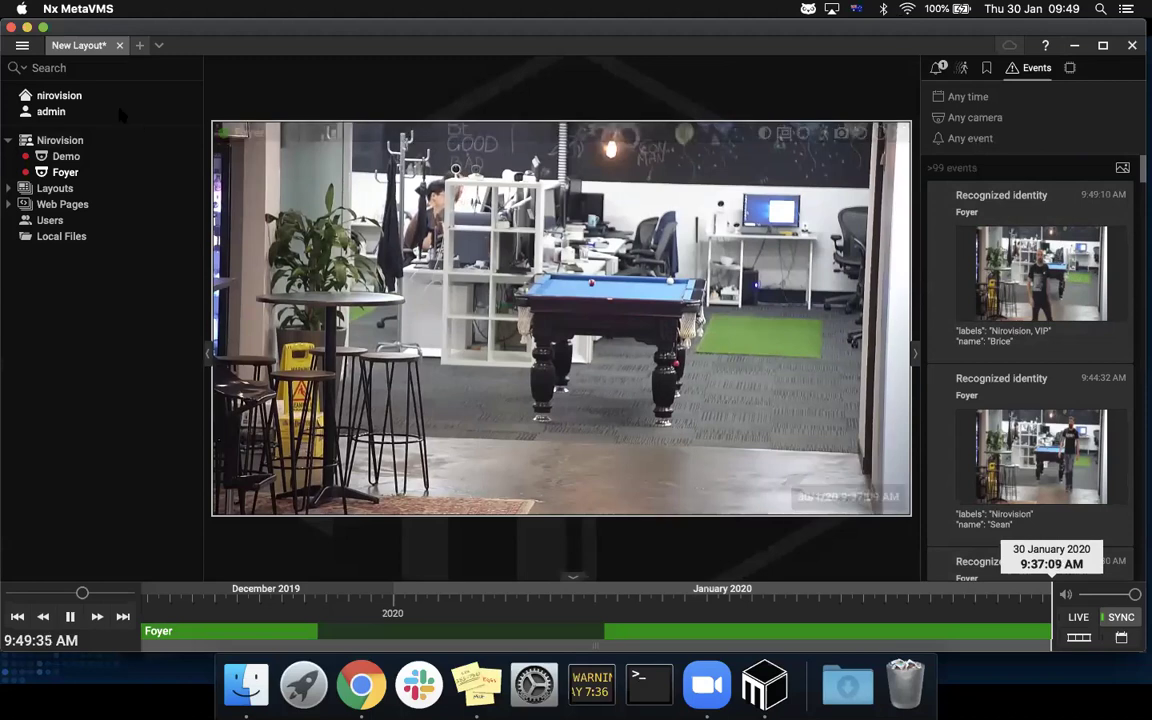
- Review the Nirovision Face Recognition plugin in the Foyer camera's settings, then close them without changes
right_click(311, 226)
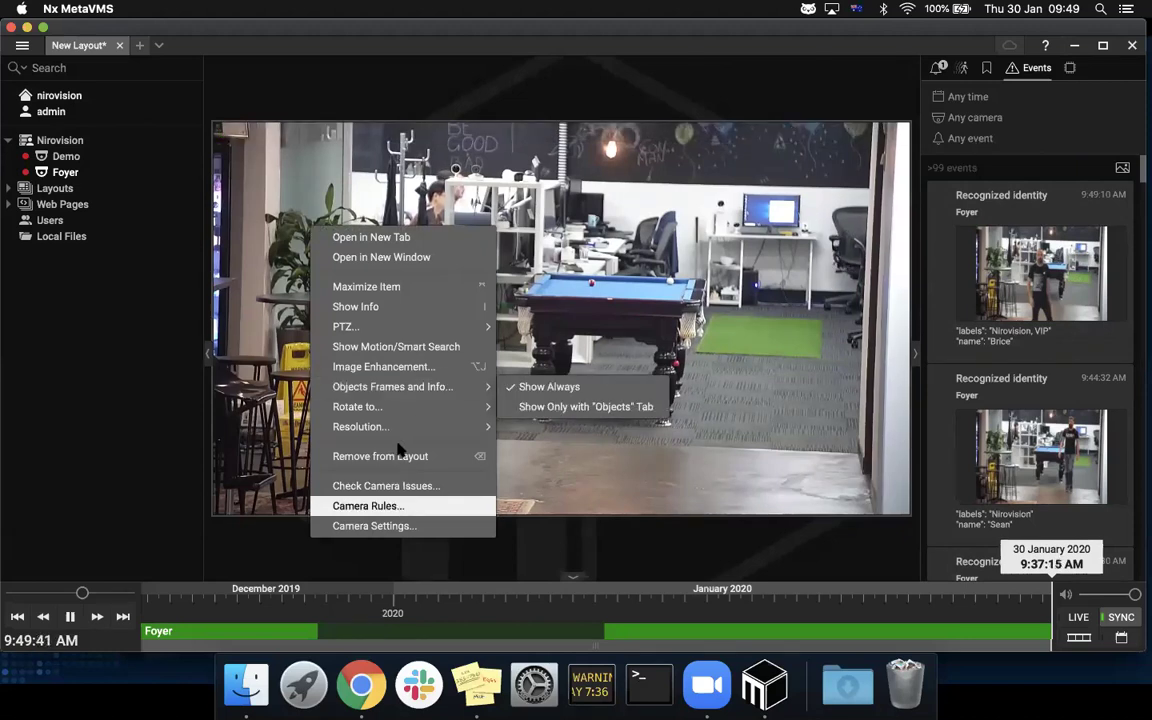
click(378, 525)
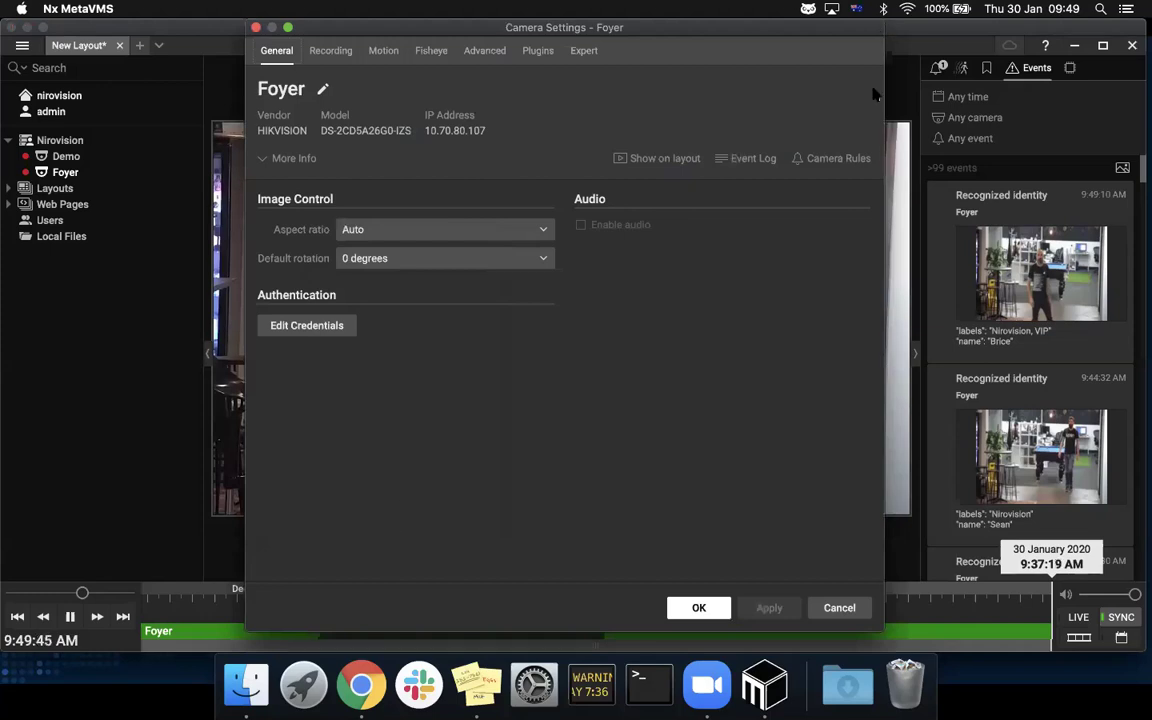
drag(649, 38, 652, 145)
click(540, 158)
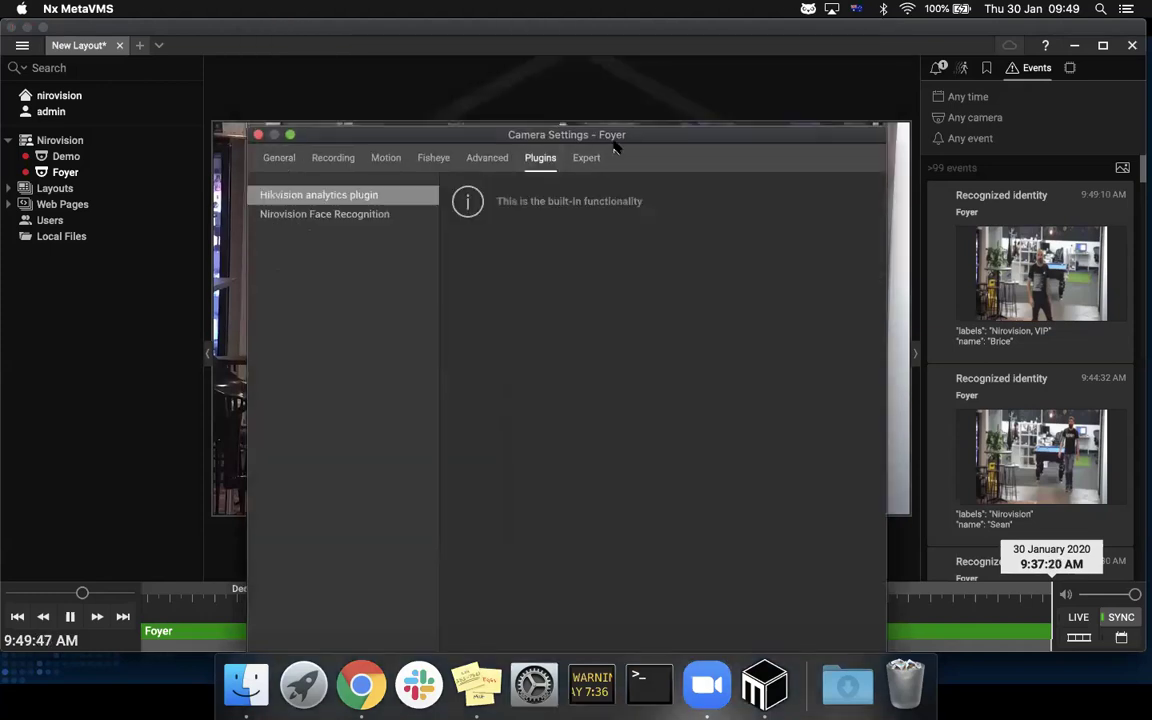
click(340, 214)
mouse_move(797, 127)
mouse_down()
mouse_move(795, 108)
mouse_move(792, 198)
mouse_move(795, 109)
mouse_up()
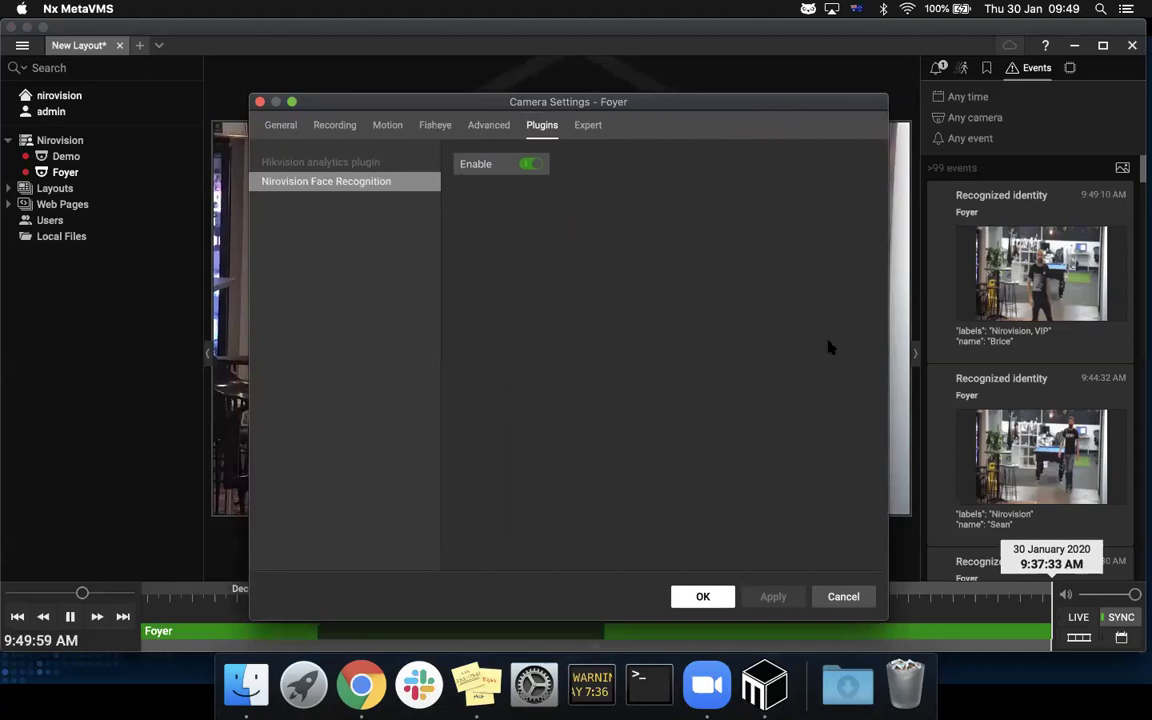
click(843, 597)
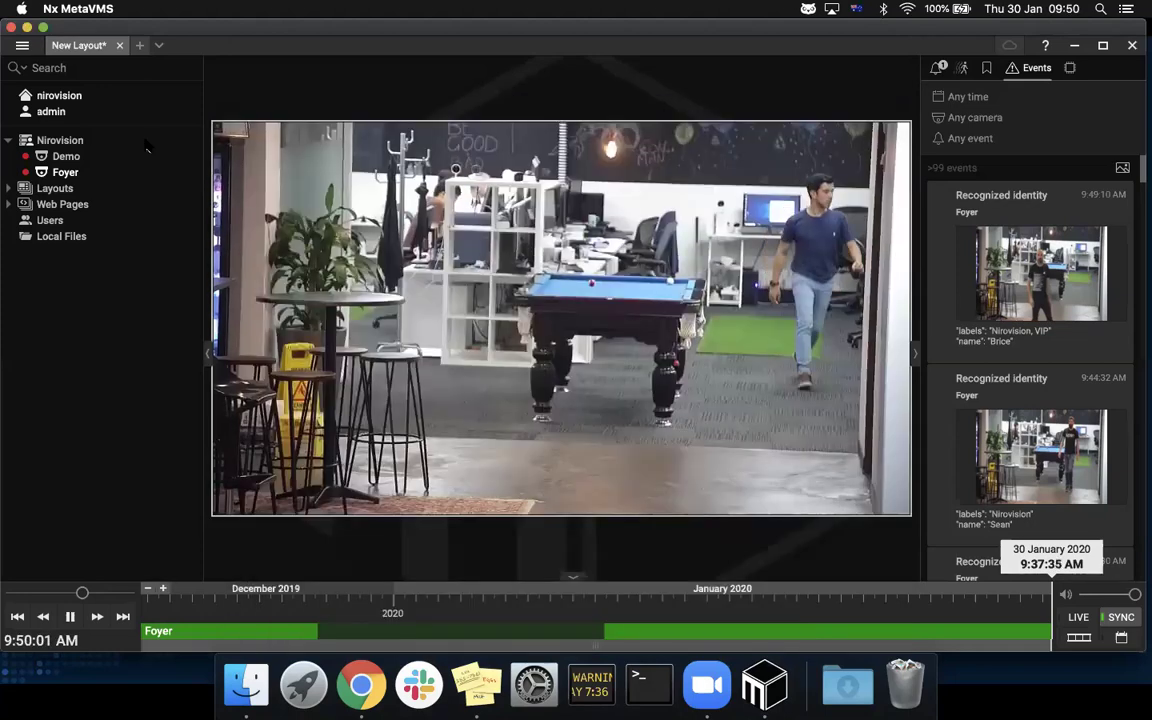
- Review the Nirovision Face Recognition plugin's server port and environment in System Administration, then close it without changes
right_click(74, 97)
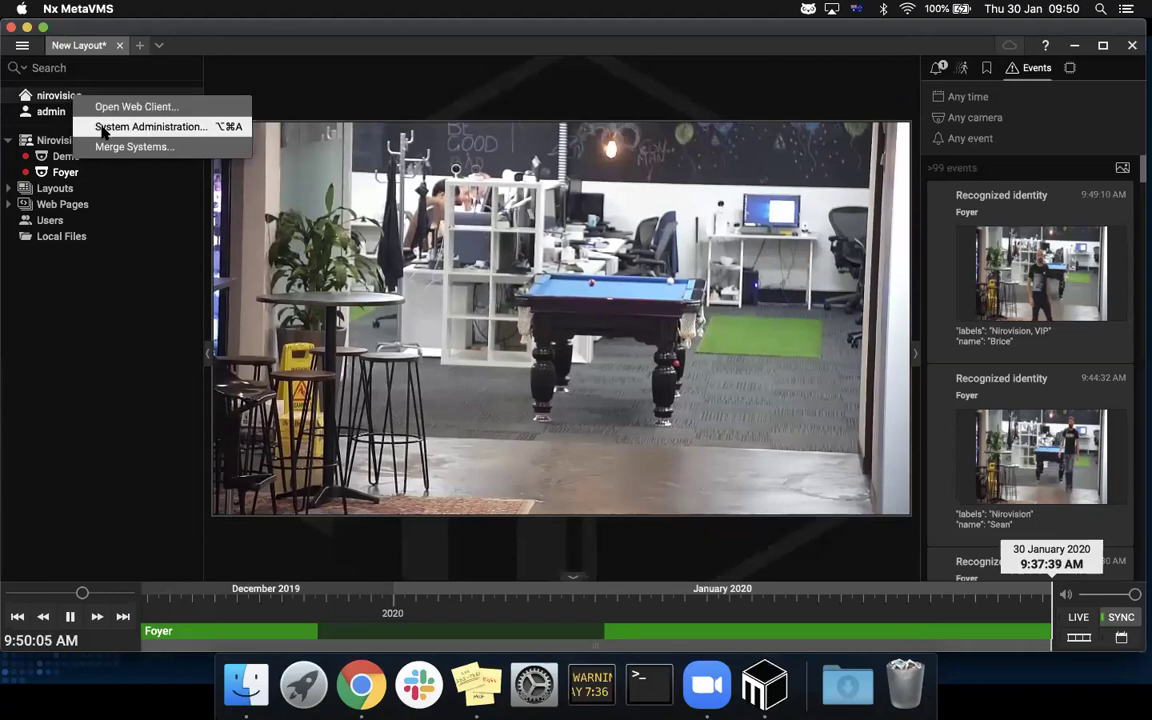
click(22, 46)
click(22, 46)
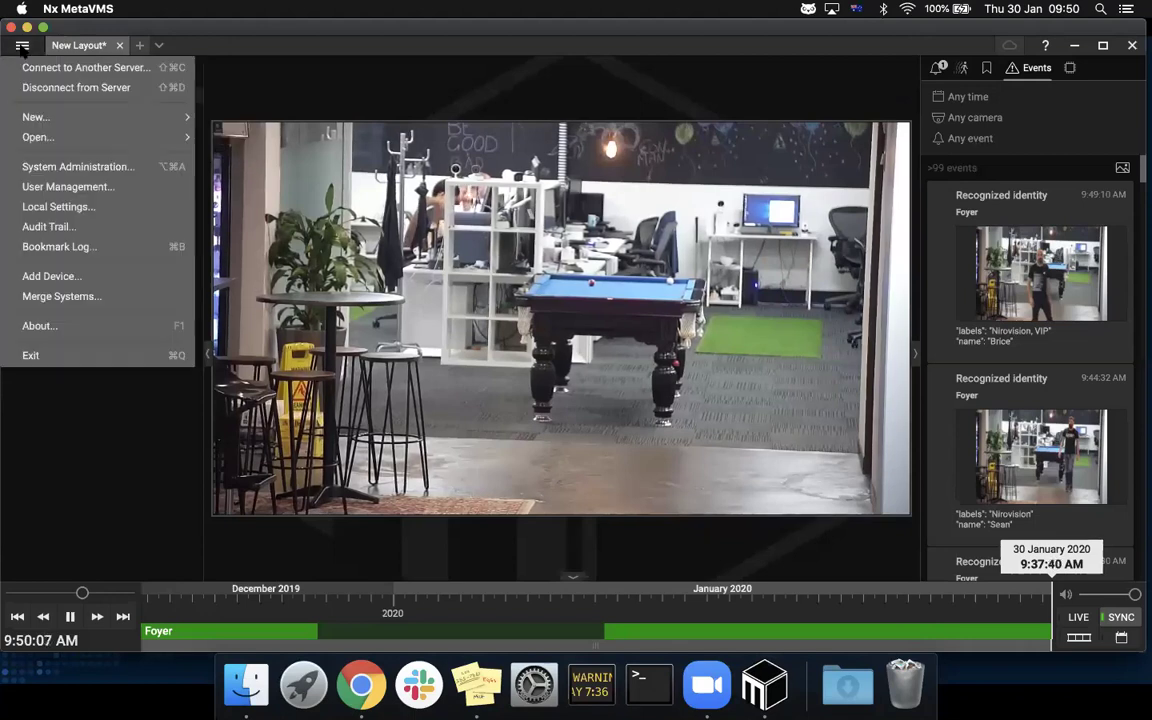
click(76, 167)
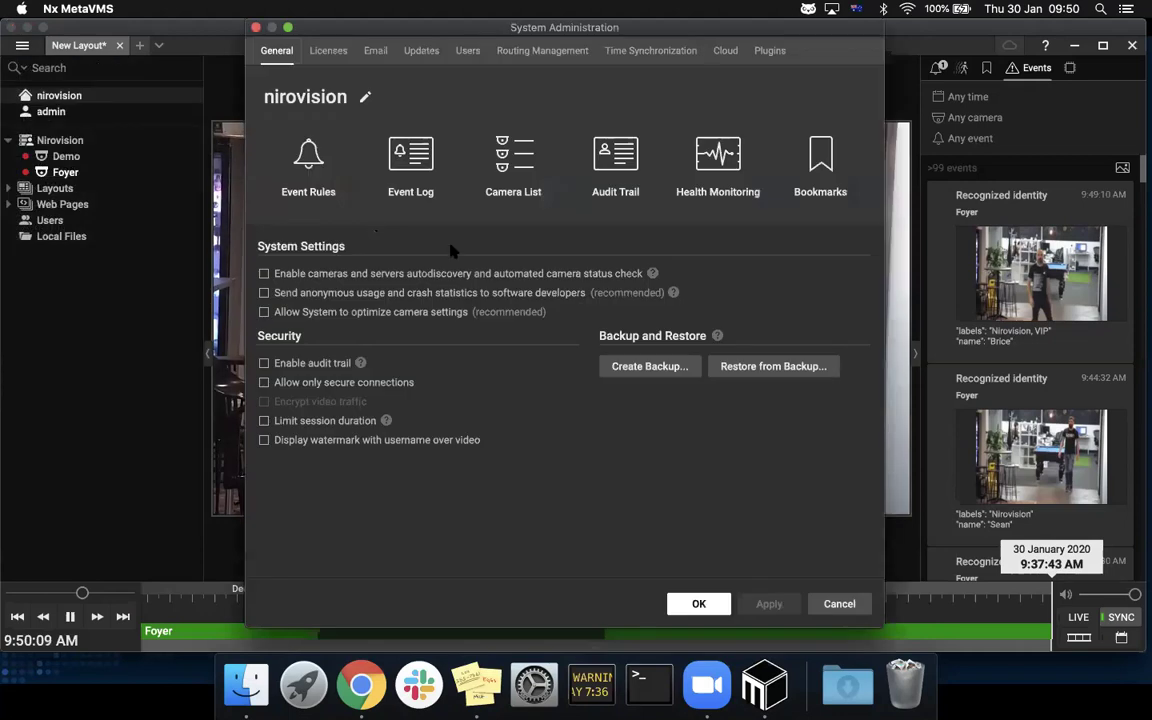
click(777, 52)
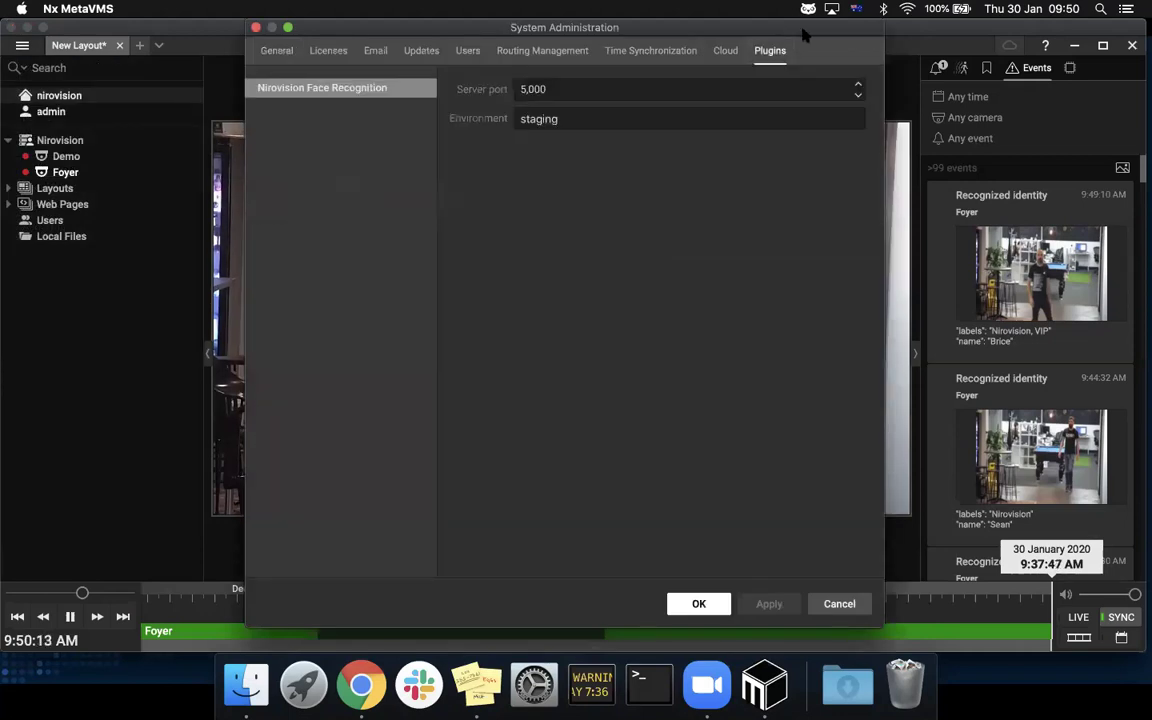
drag(802, 36, 805, 104)
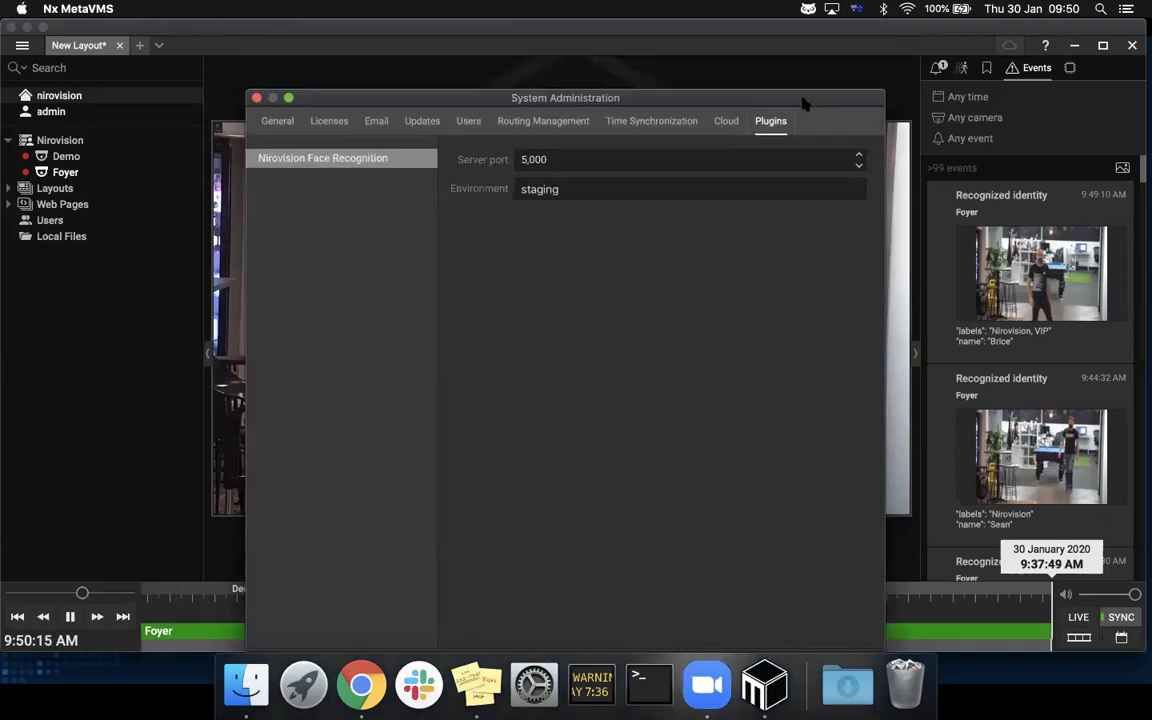
mouse_move(804, 104)
mouse_down()
mouse_move(805, 155)
mouse_move(804, 90)
mouse_move(804, 105)
mouse_up()
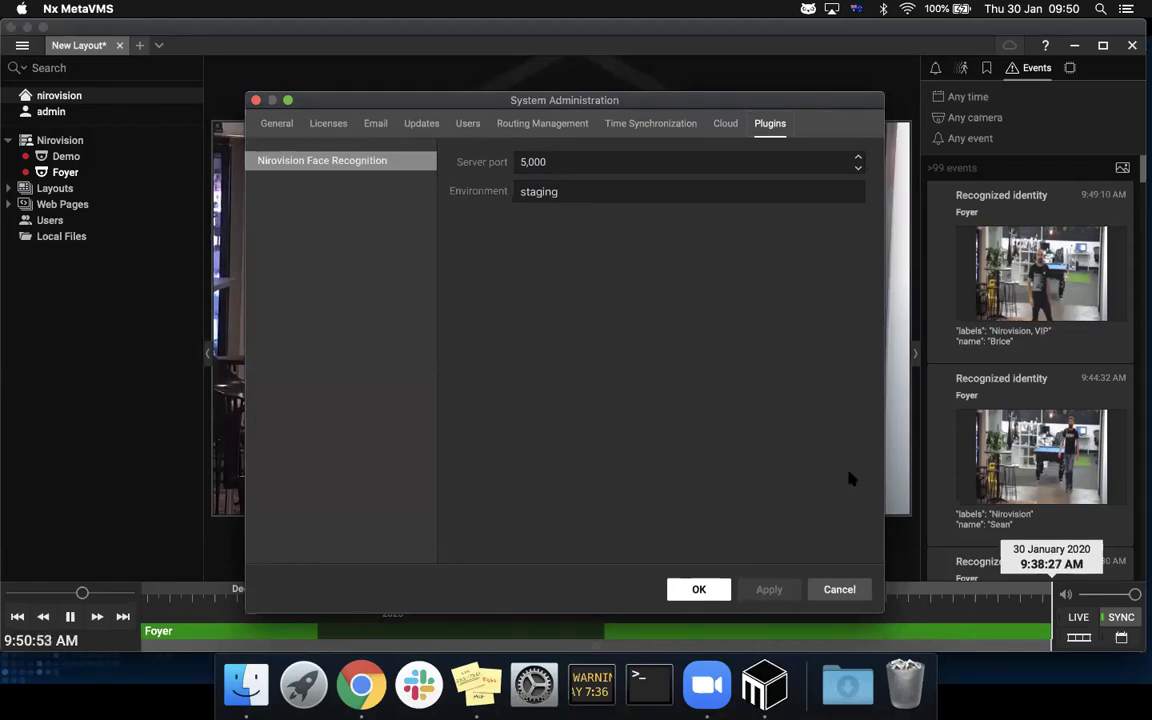
click(838, 589)
- Recheck the enable option of the face recognition plugin in the Foyer camera's settings and close without changes
right_click(603, 342)
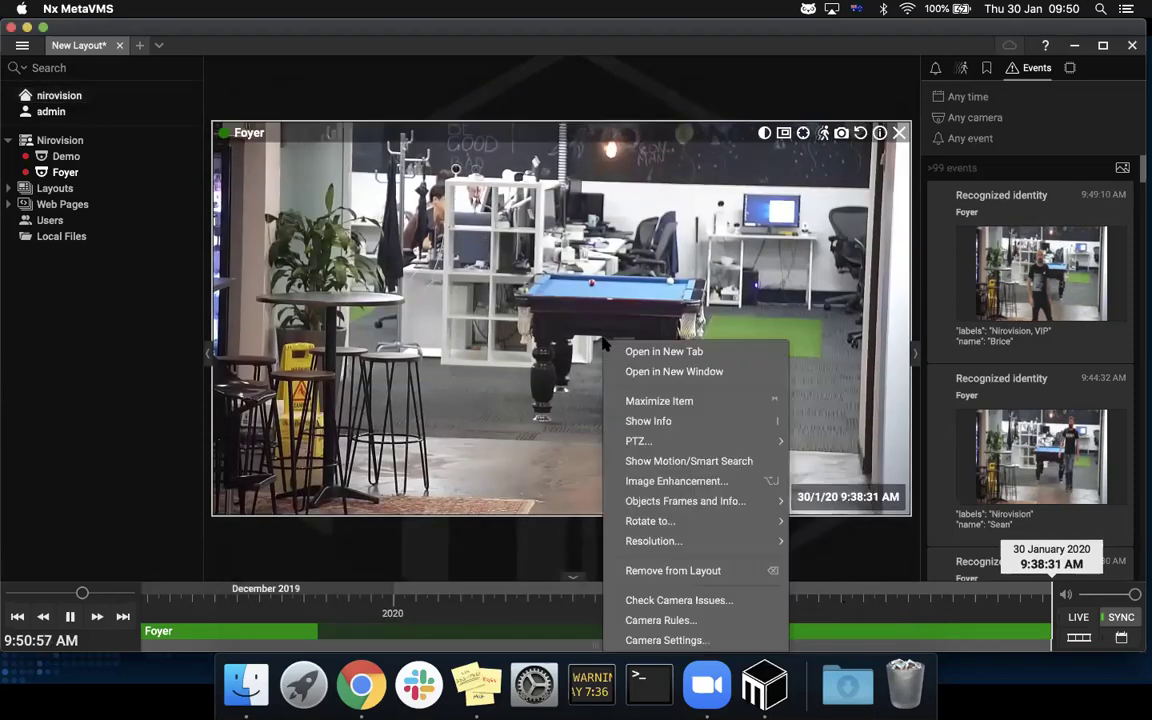
click(668, 640)
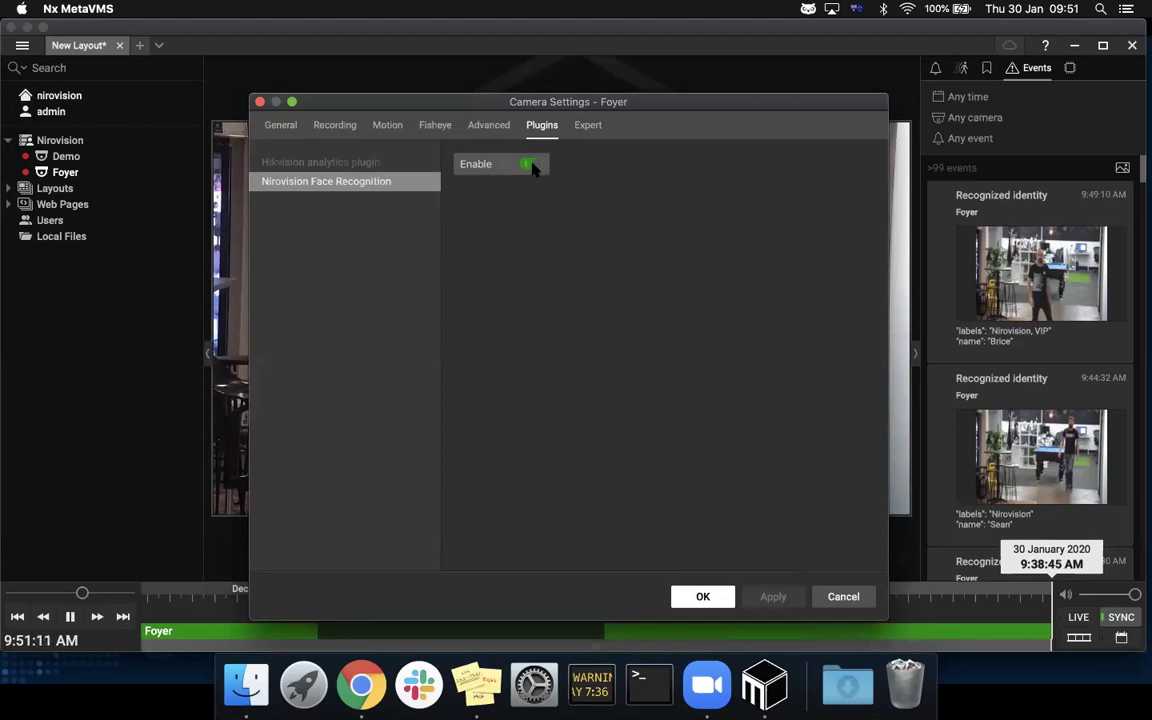
click(851, 600)
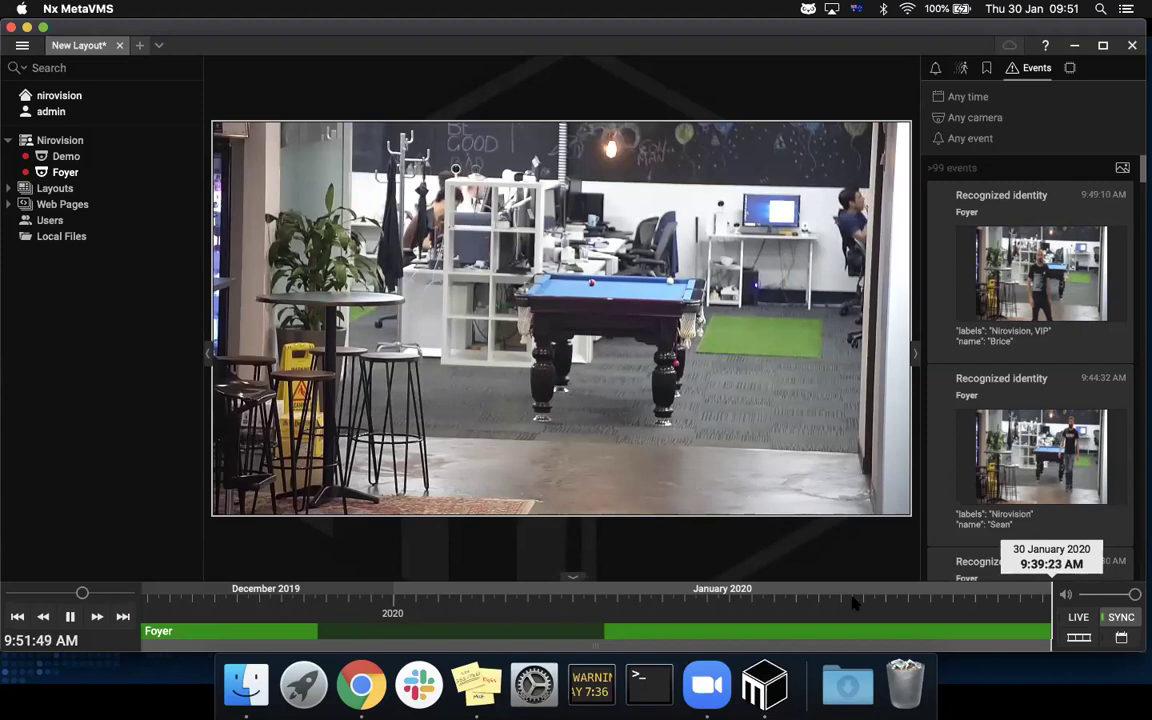
- Return the Foyer camera to live view and list its detected objects
mouse_move(647, 494)
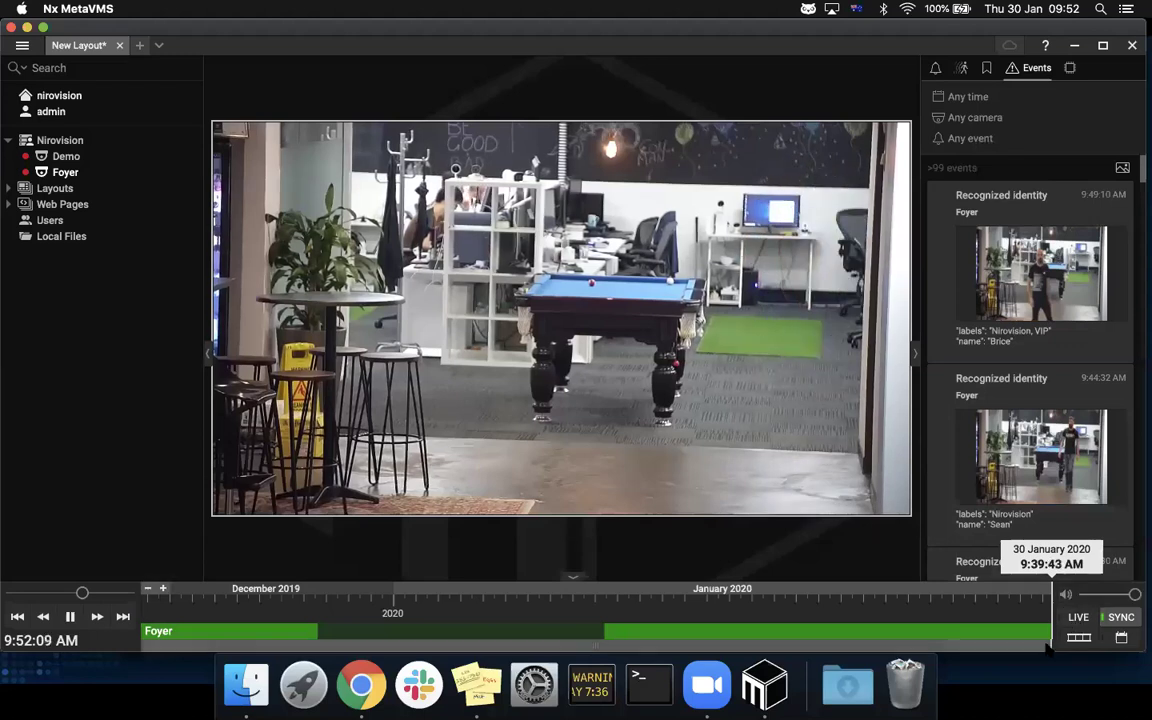
mouse_move(699, 251)
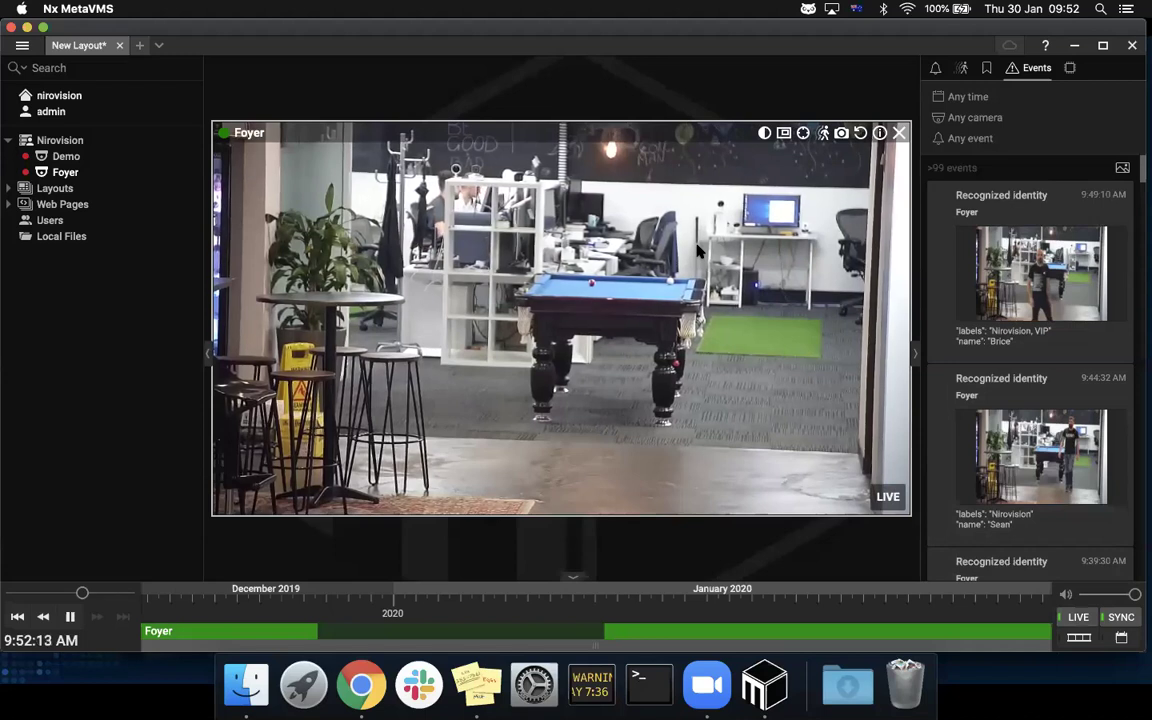
click(987, 70)
click(1072, 72)
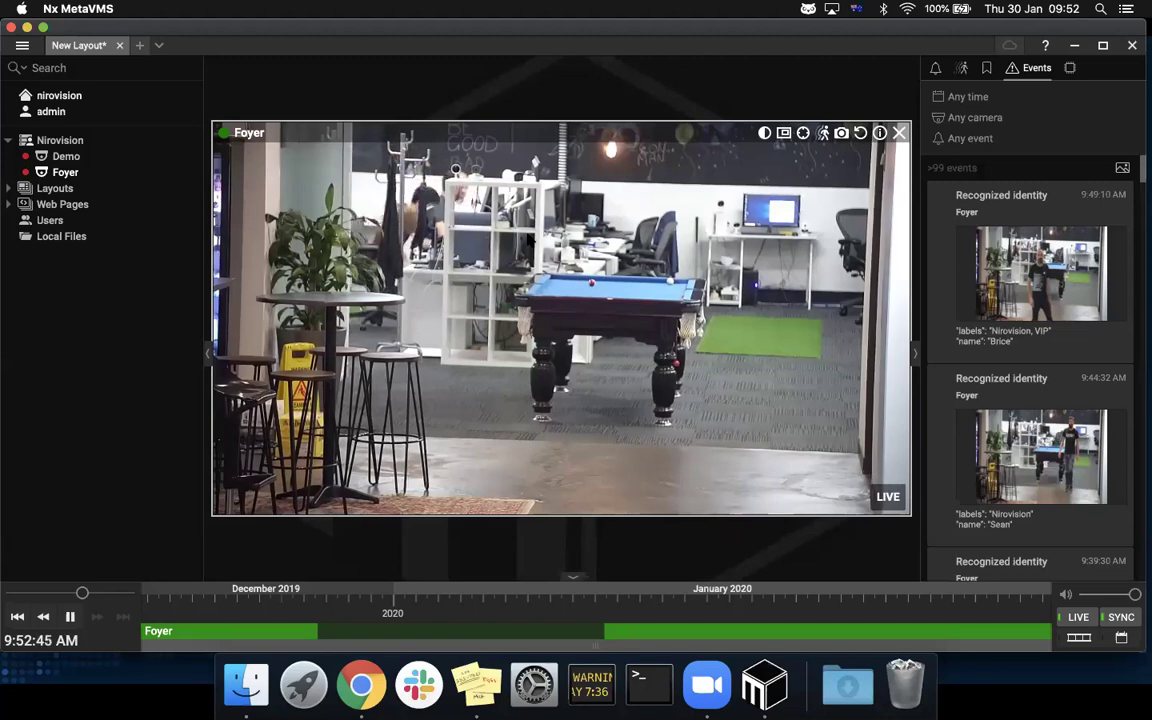
click(1069, 67)
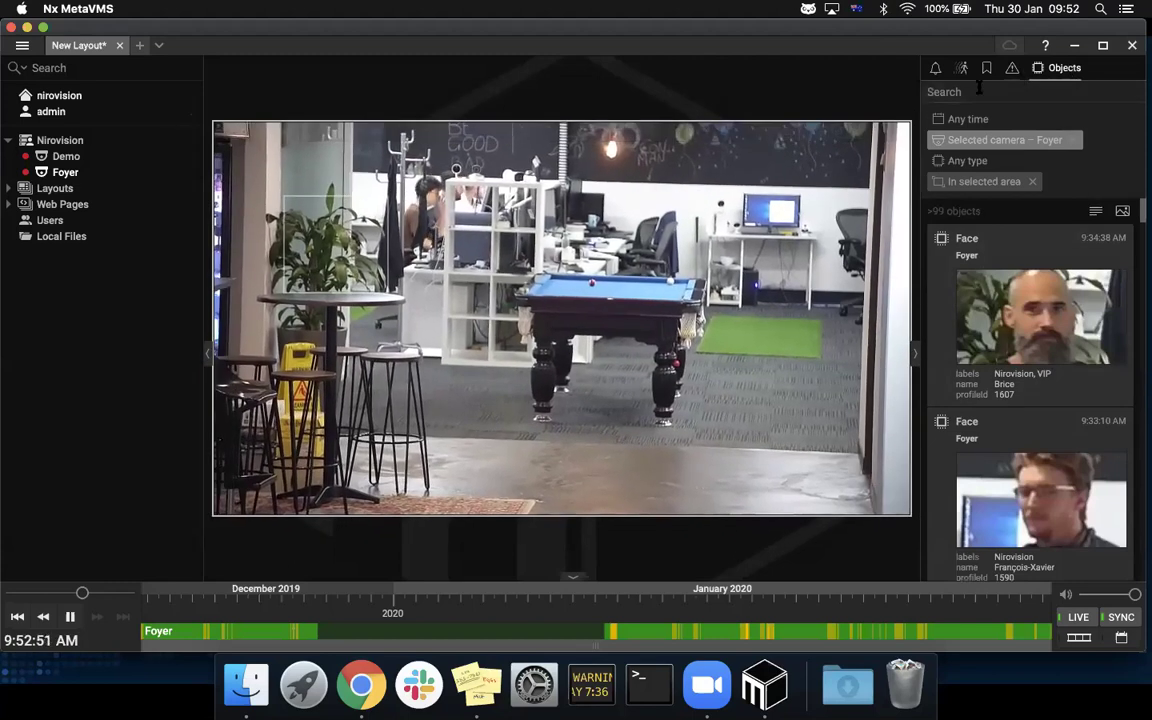
- Check the Foyer video's object frames and info display options and remove the selected-area filter from the object search
right_click(643, 257)
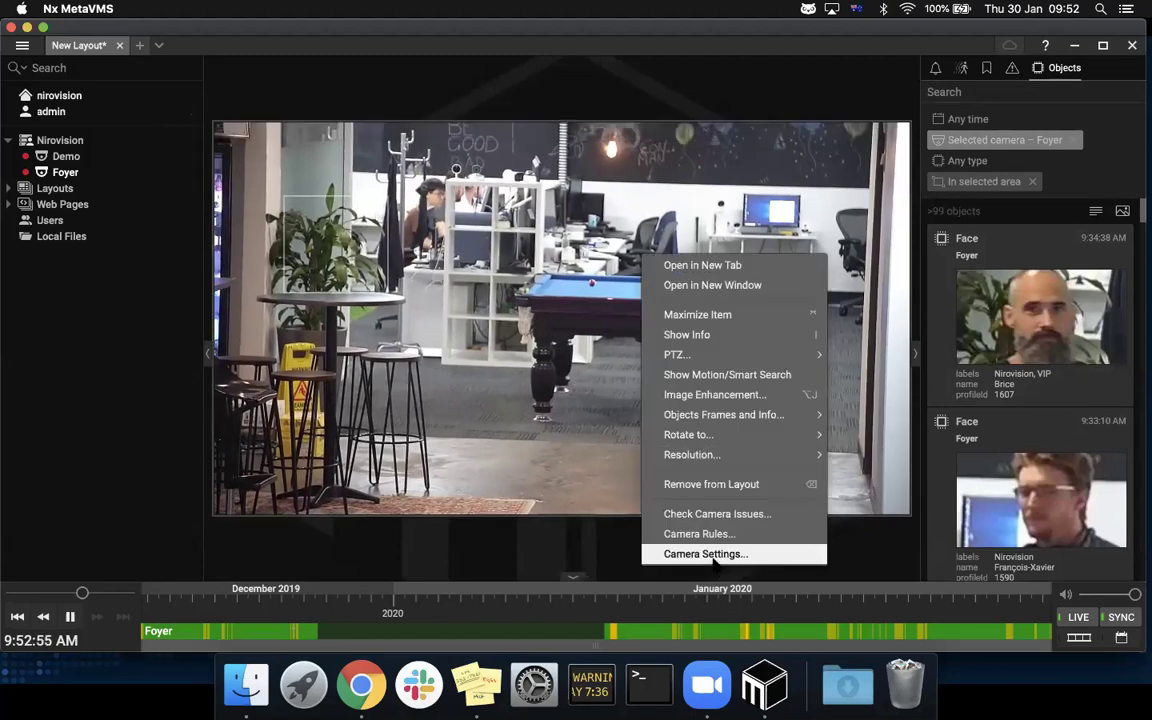
mouse_move(740, 420)
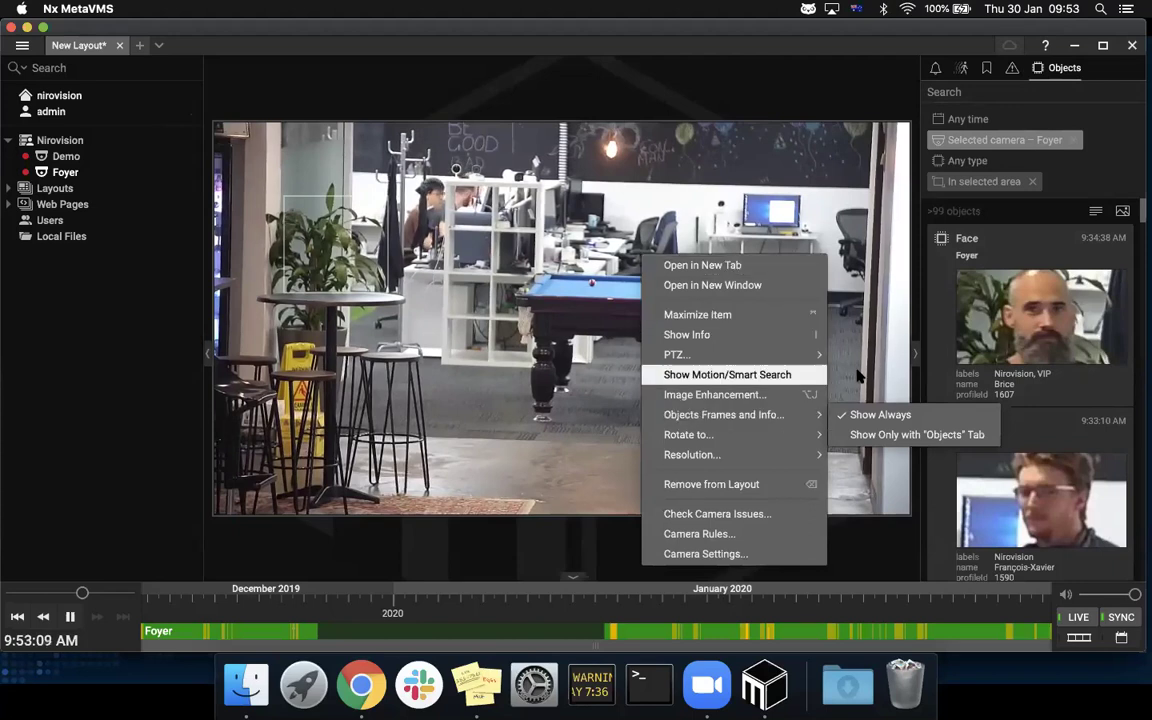
click(1037, 190)
click(1034, 183)
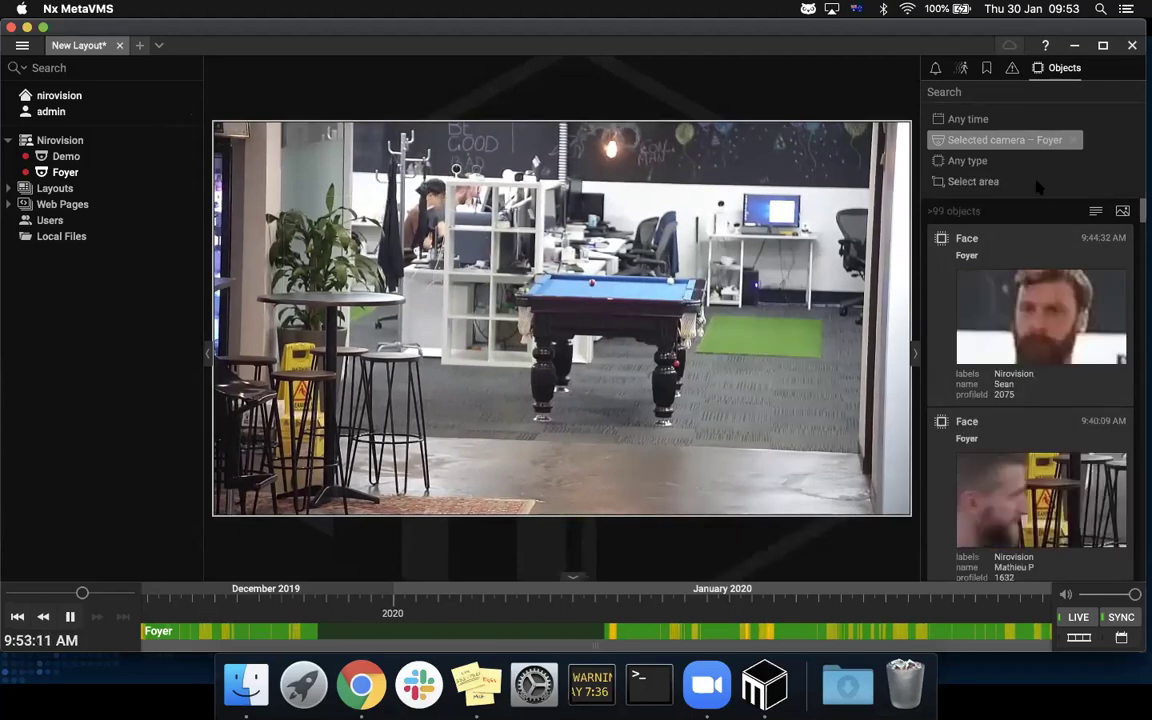
- Play back the Foyer face detections from 9:44:32, 9:40:09, 9:39:30, 9:36:30 and 9:35:44 AM
mouse_move(1053, 305)
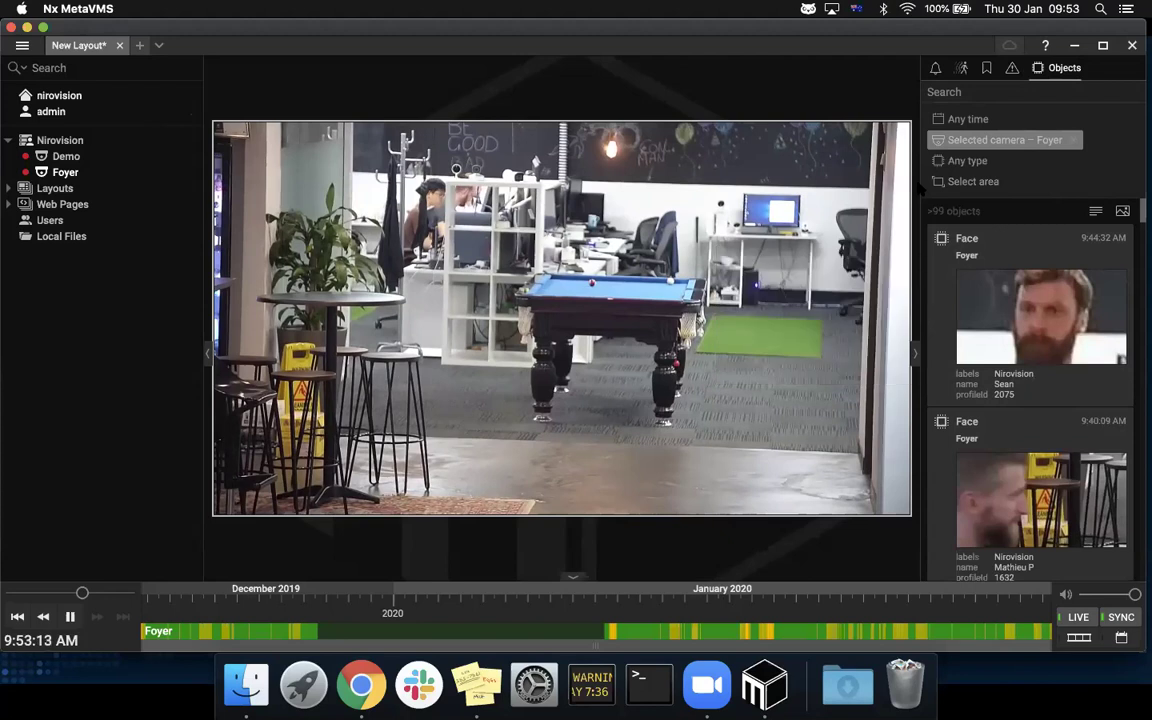
mouse_move(1016, 318)
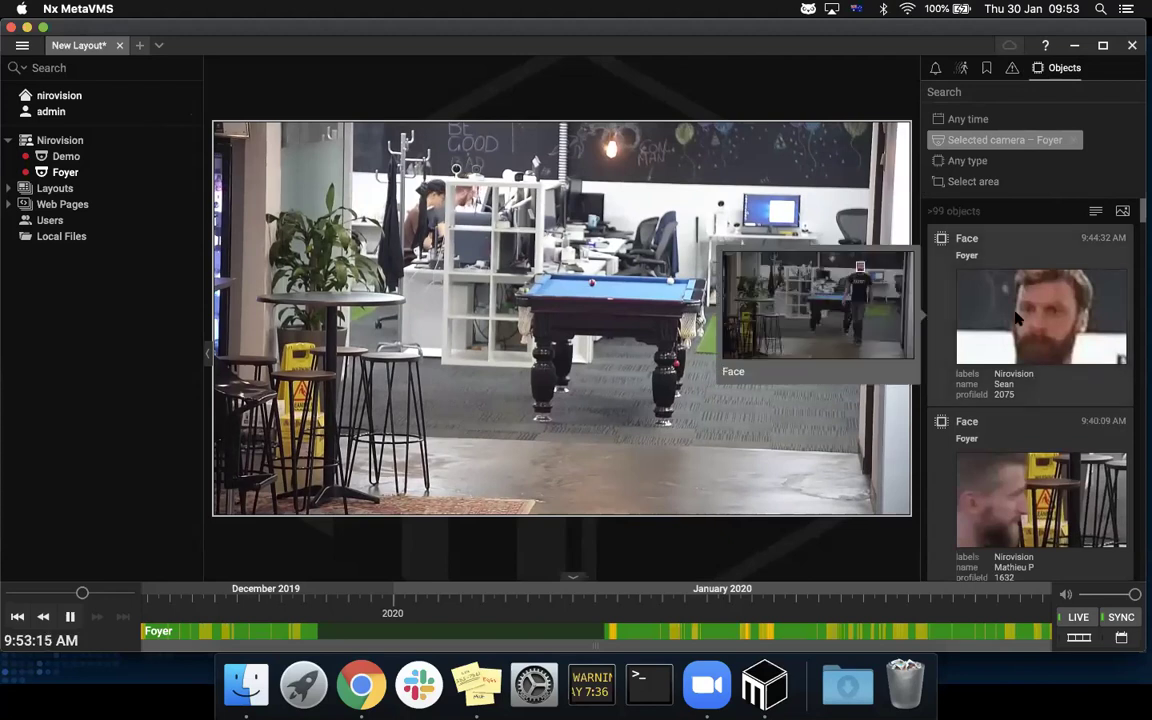
click(1016, 318)
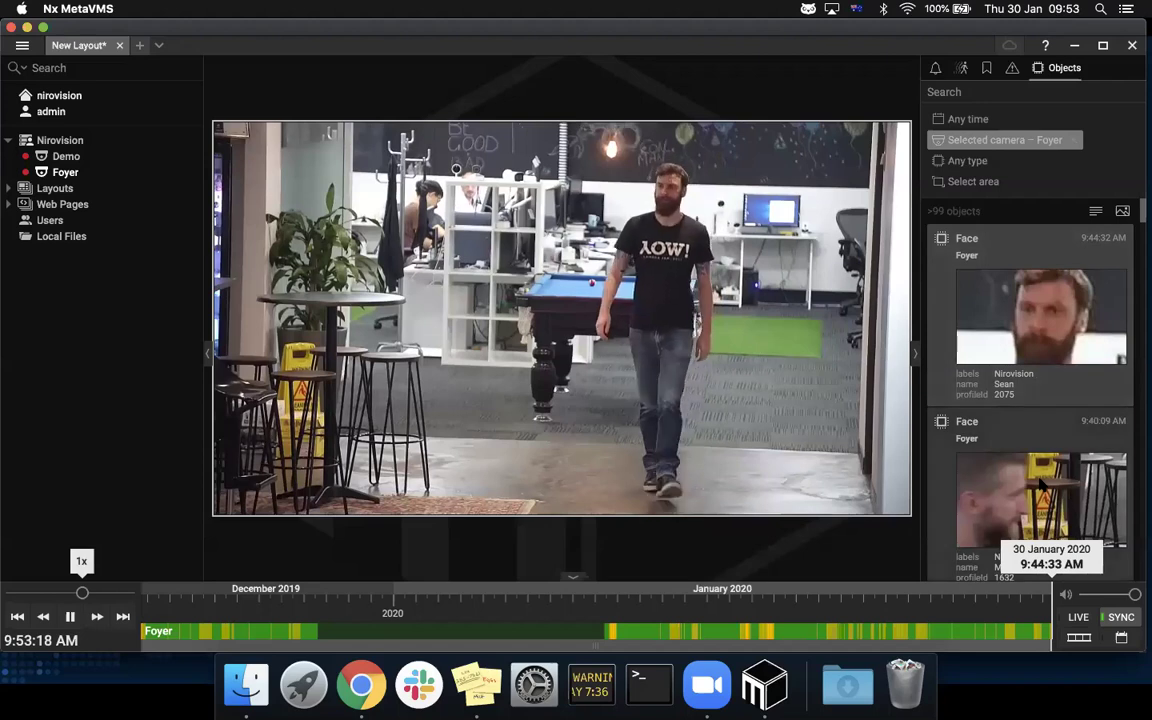
click(1040, 485)
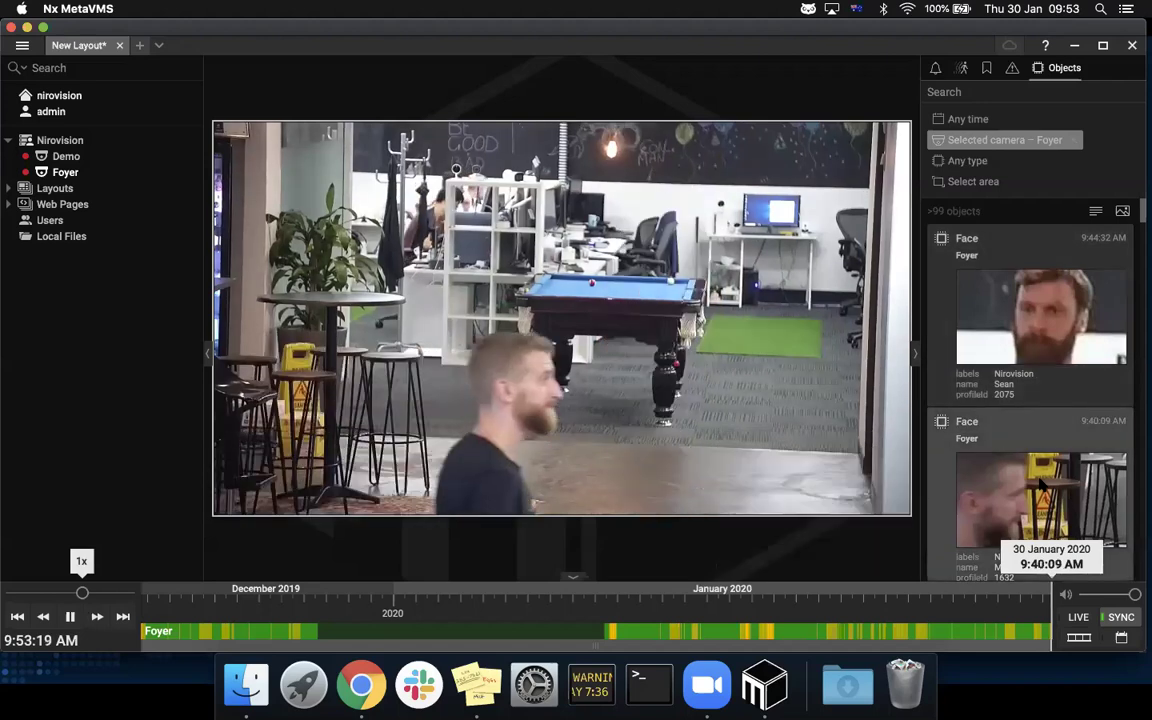
scroll(1040, 485, down, 2)
scroll(1040, 485, down, 3)
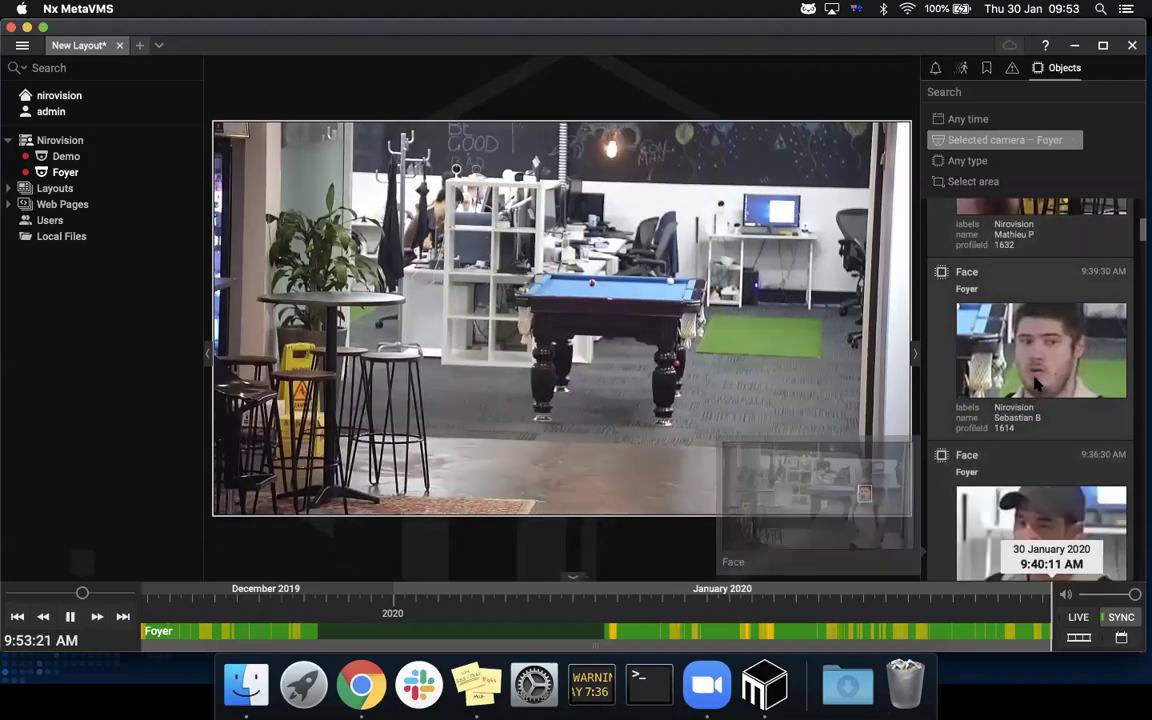
click(1037, 383)
scroll(1037, 383, down, 2)
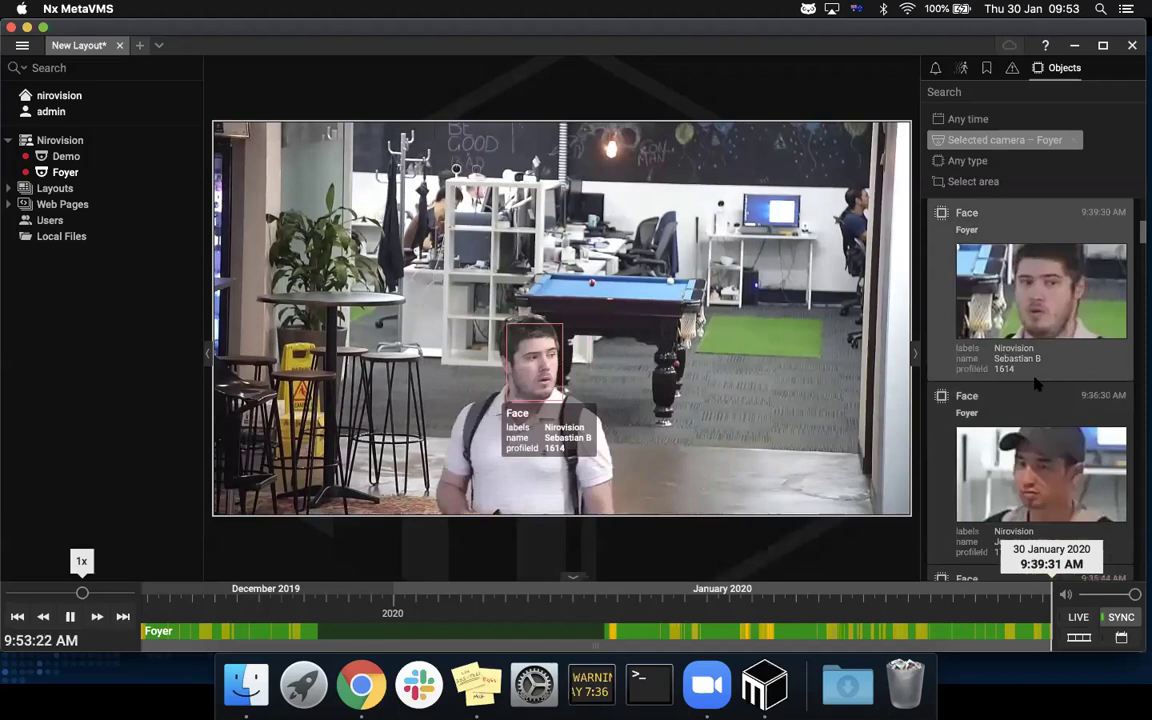
click(1037, 383)
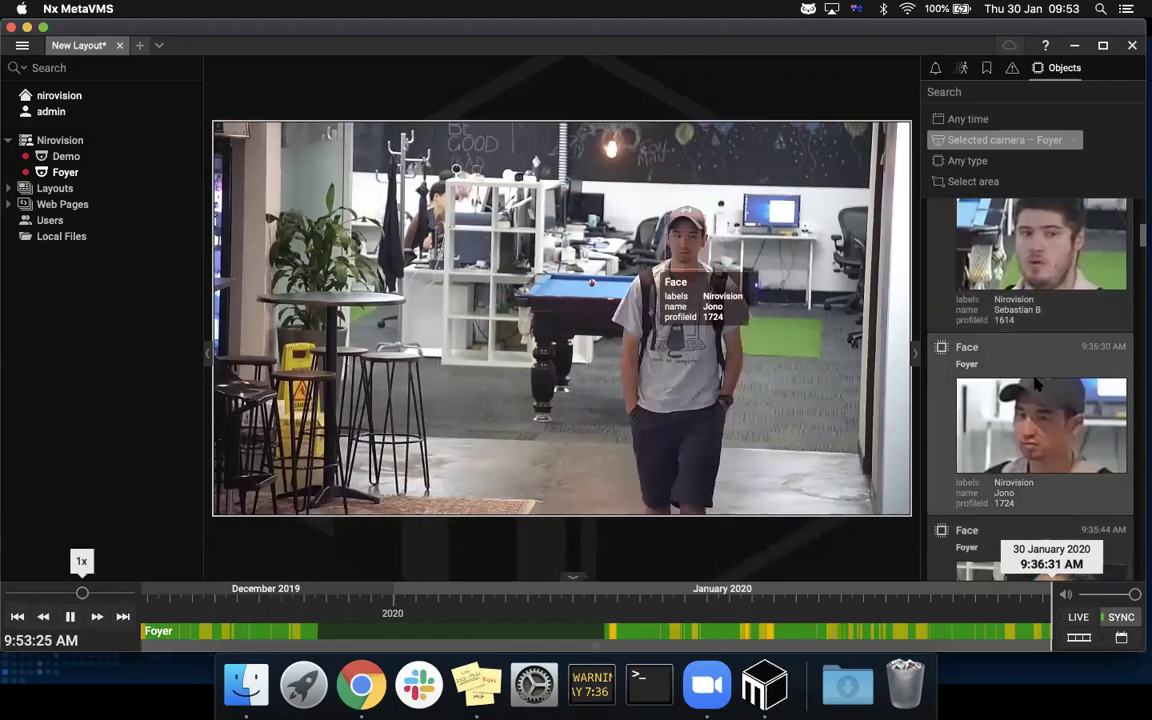
scroll(1037, 383, down, 4)
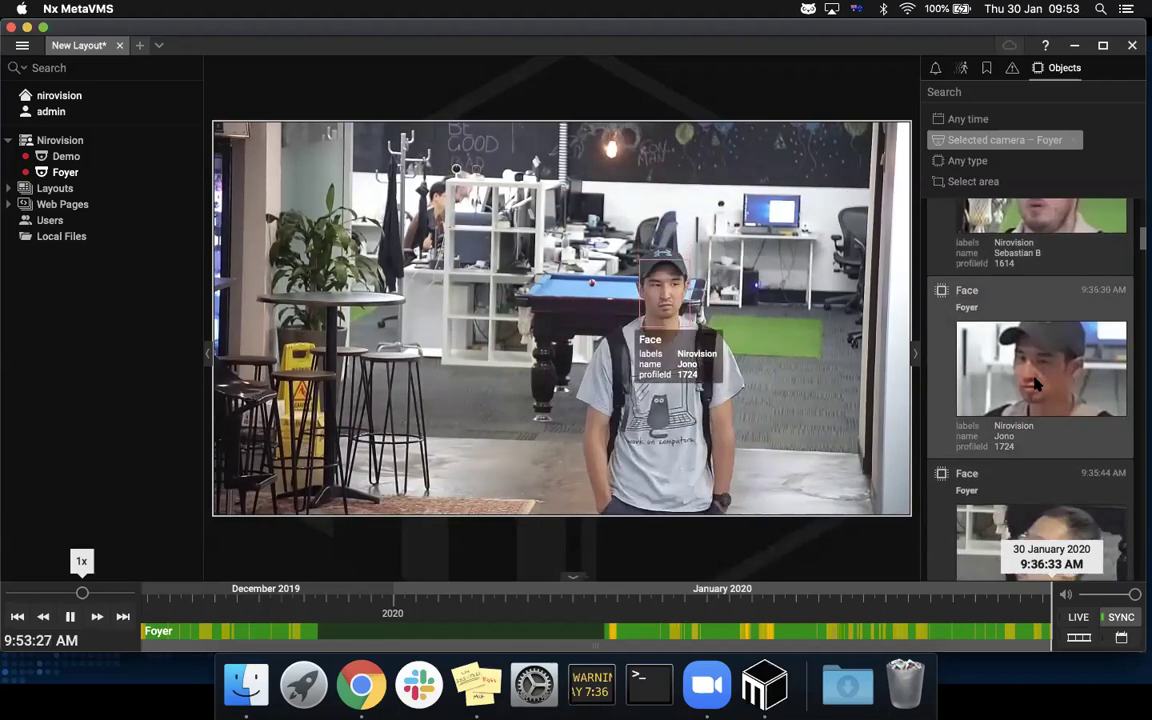
click(1037, 427)
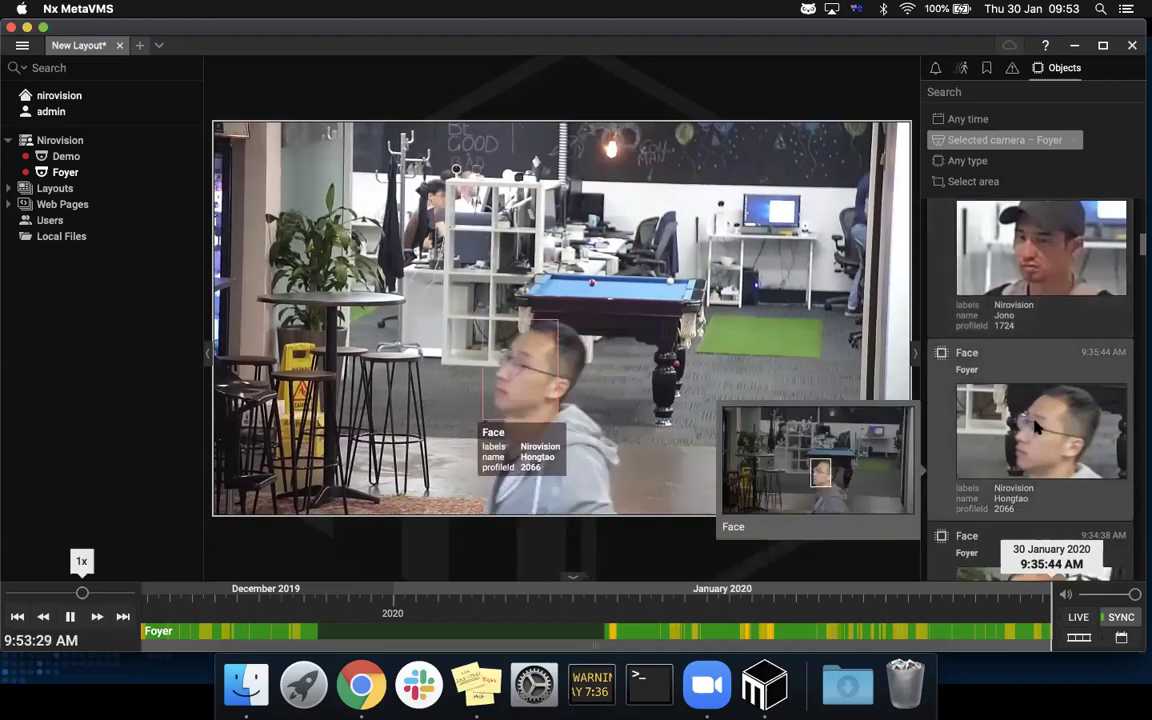
- Play back the Foyer face detection from 9:34:38 AM
scroll(1037, 430, down, 3)
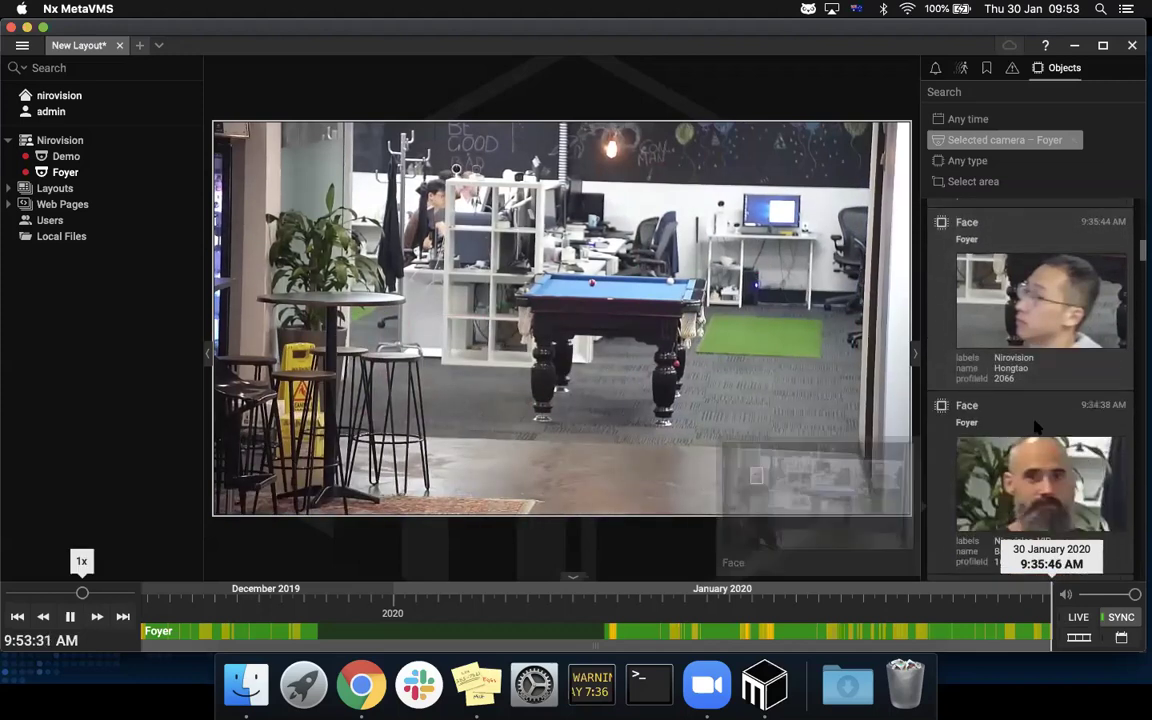
click(1037, 462)
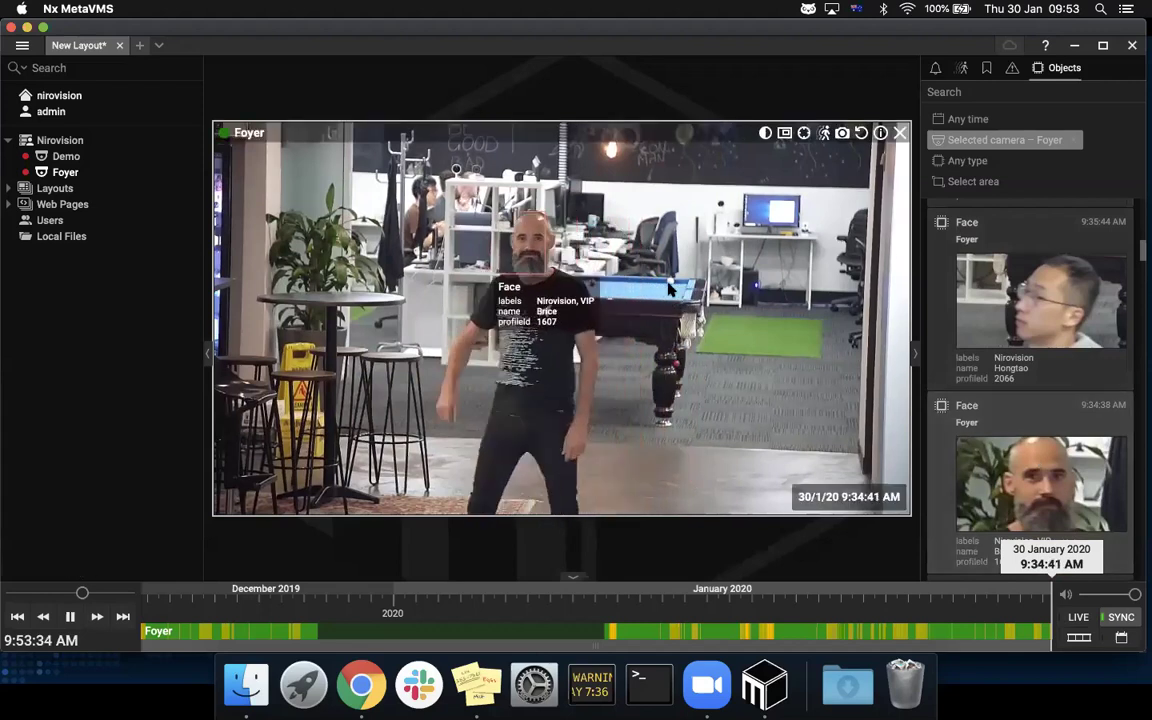
- Open the Foyer camera's event rules and check which trigger events the last Show notification rule offers
right_click(587, 281)
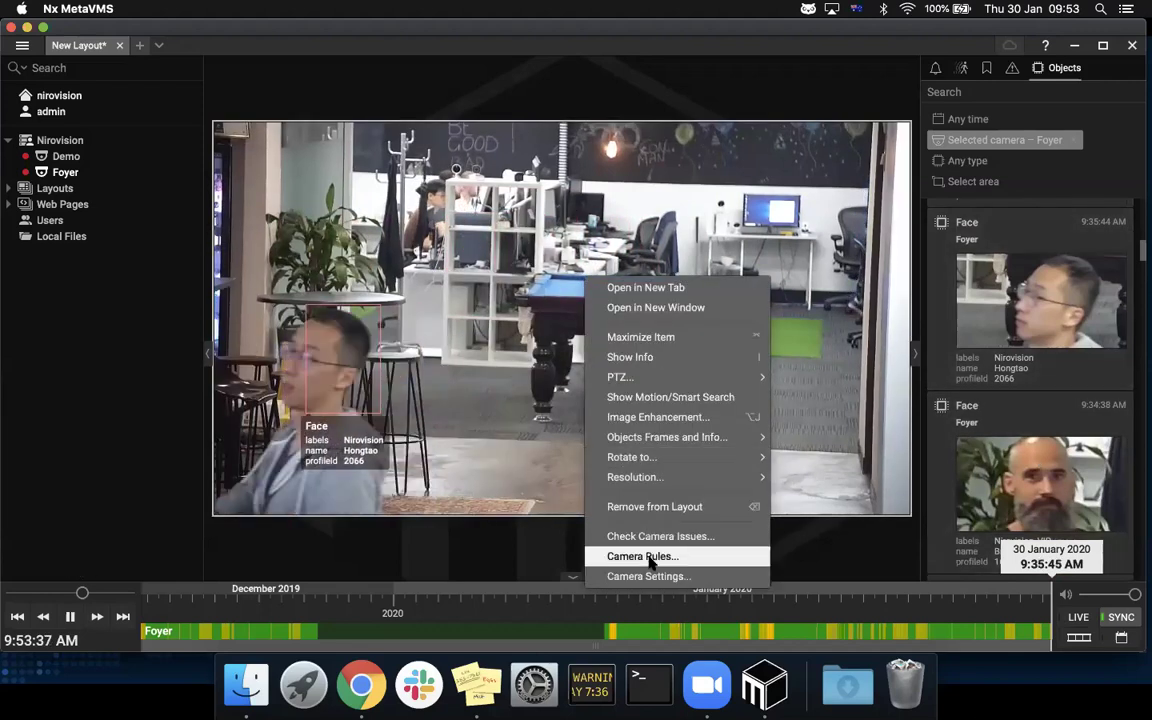
click(689, 556)
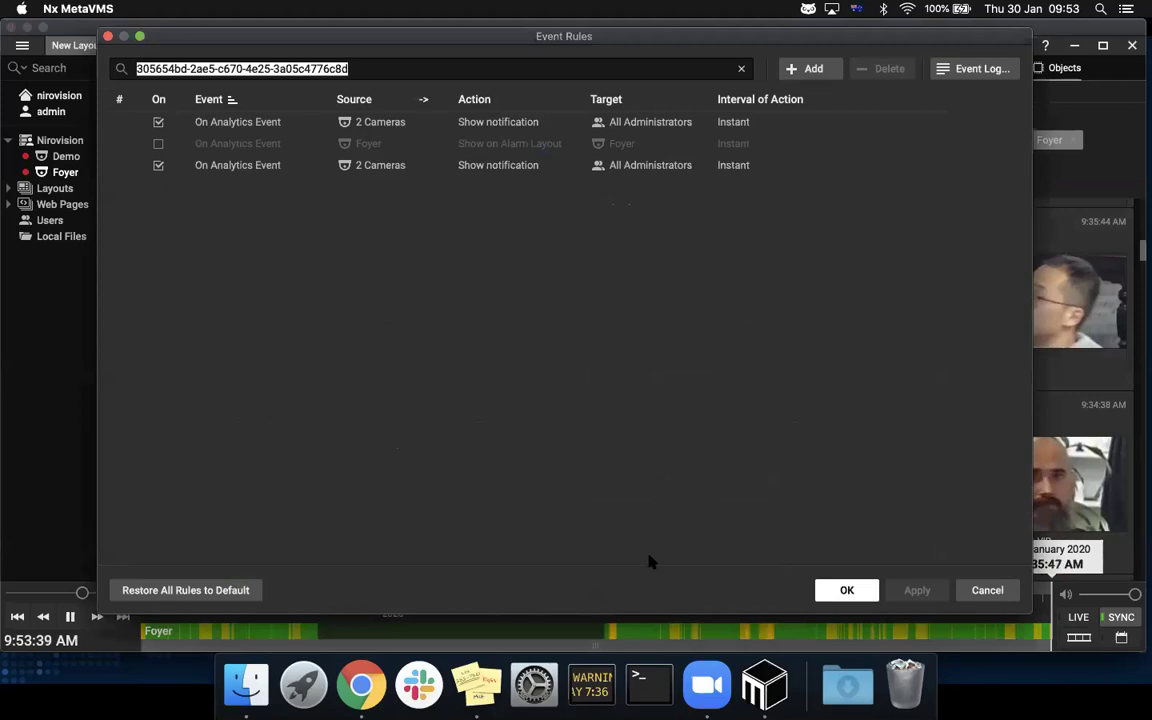
click(243, 172)
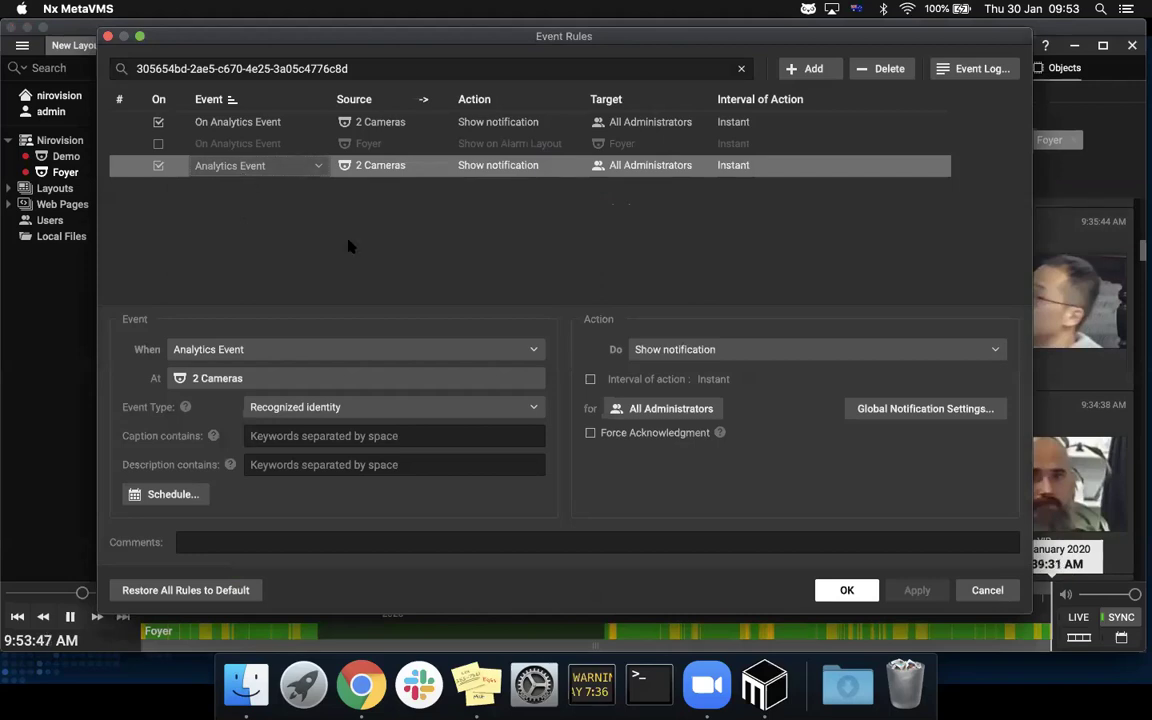
click(532, 350)
click(532, 350)
click(533, 350)
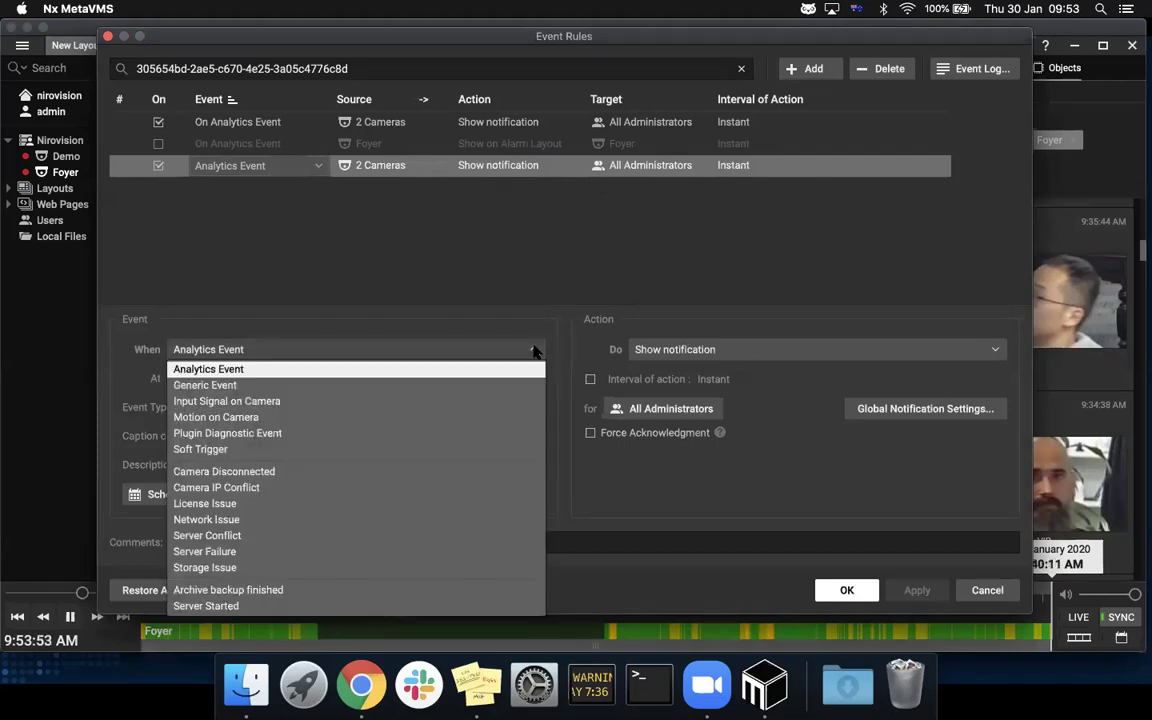
click(534, 350)
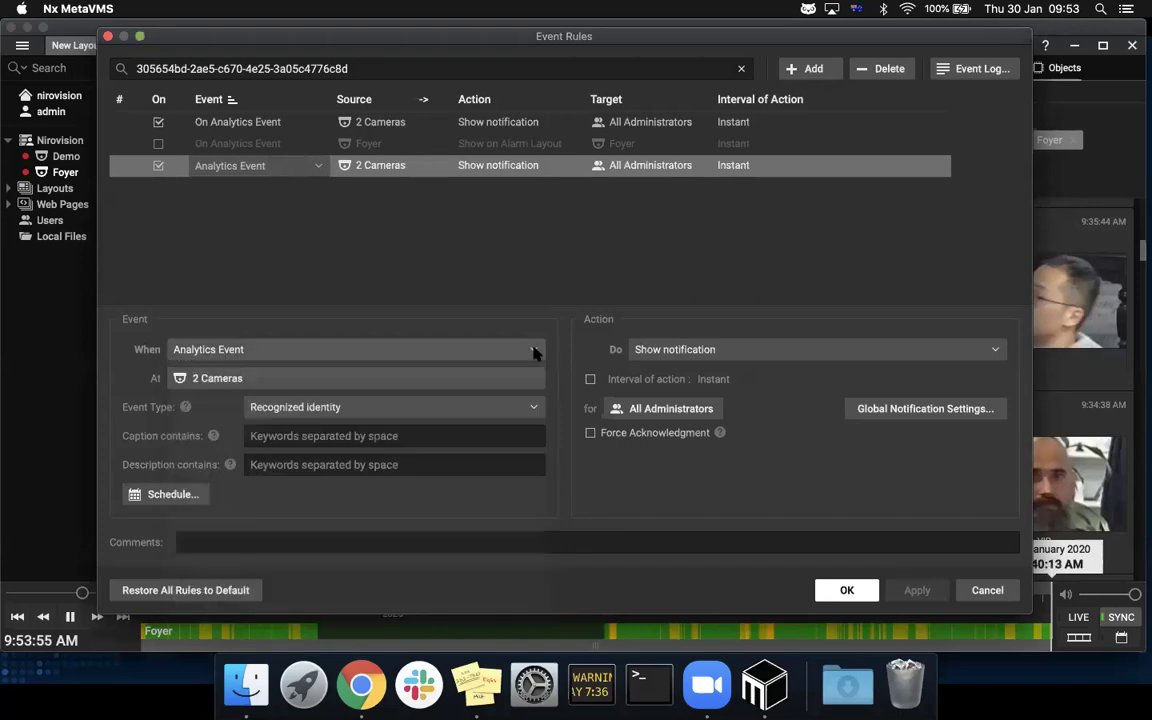
- Check the rule's analytics event type choices and its weekly schedule without changing either
click(534, 407)
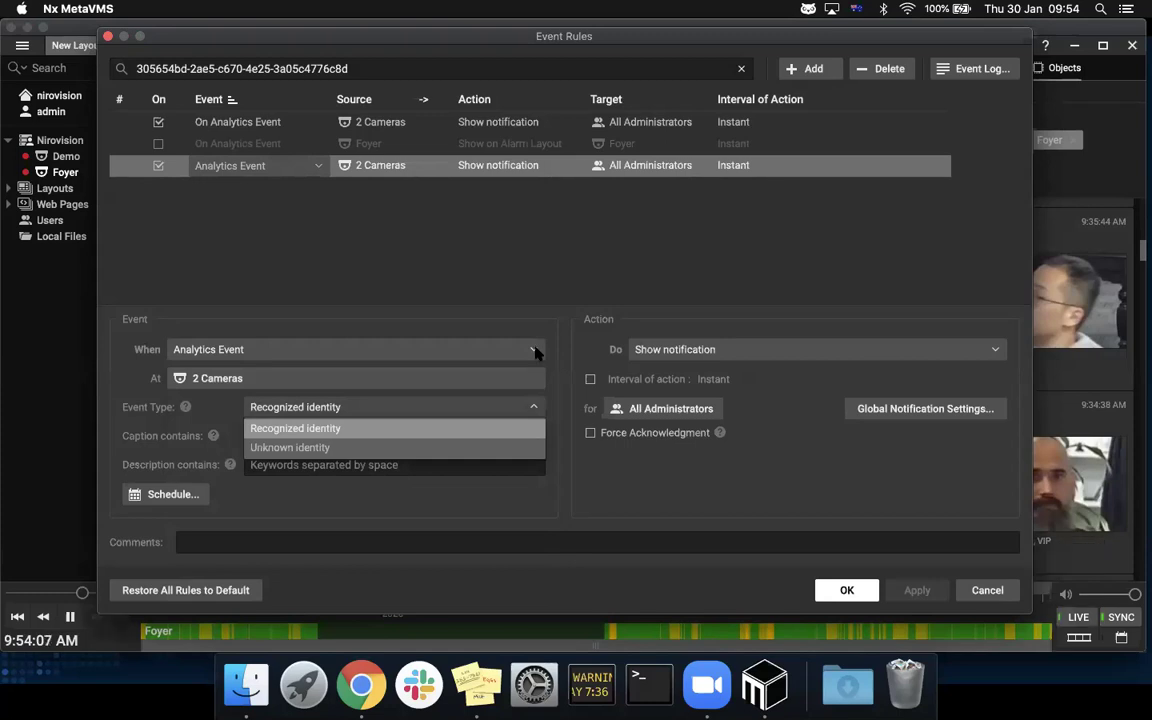
click(535, 410)
click(533, 407)
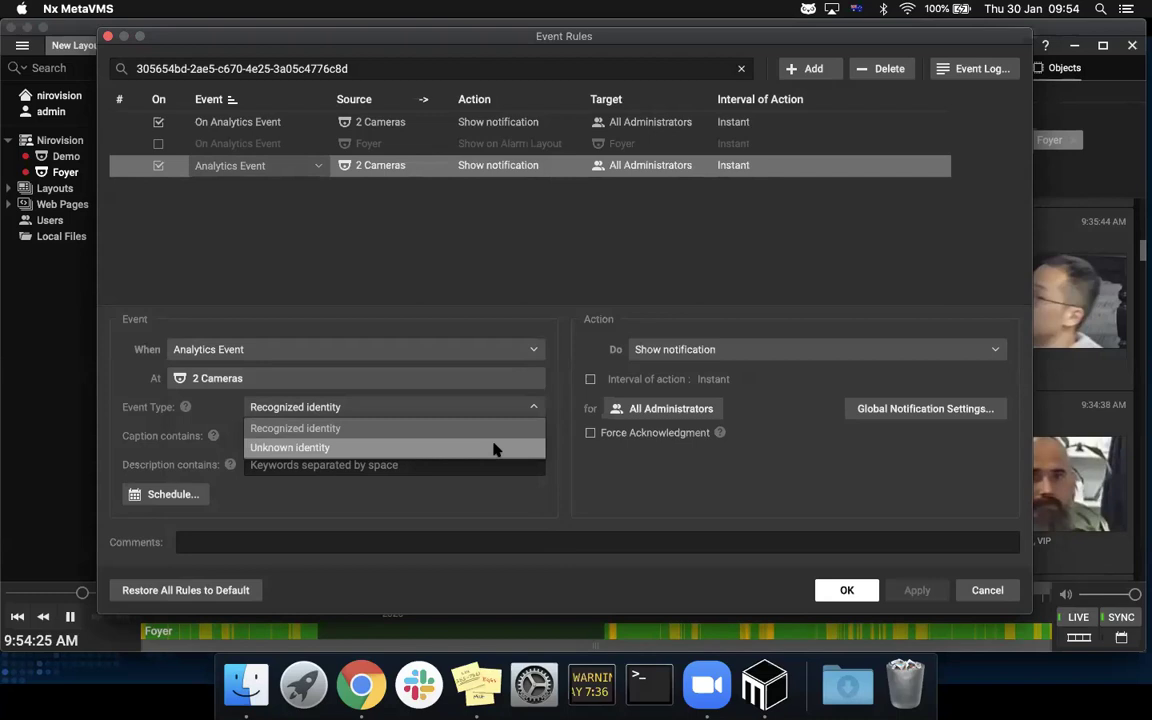
click(564, 475)
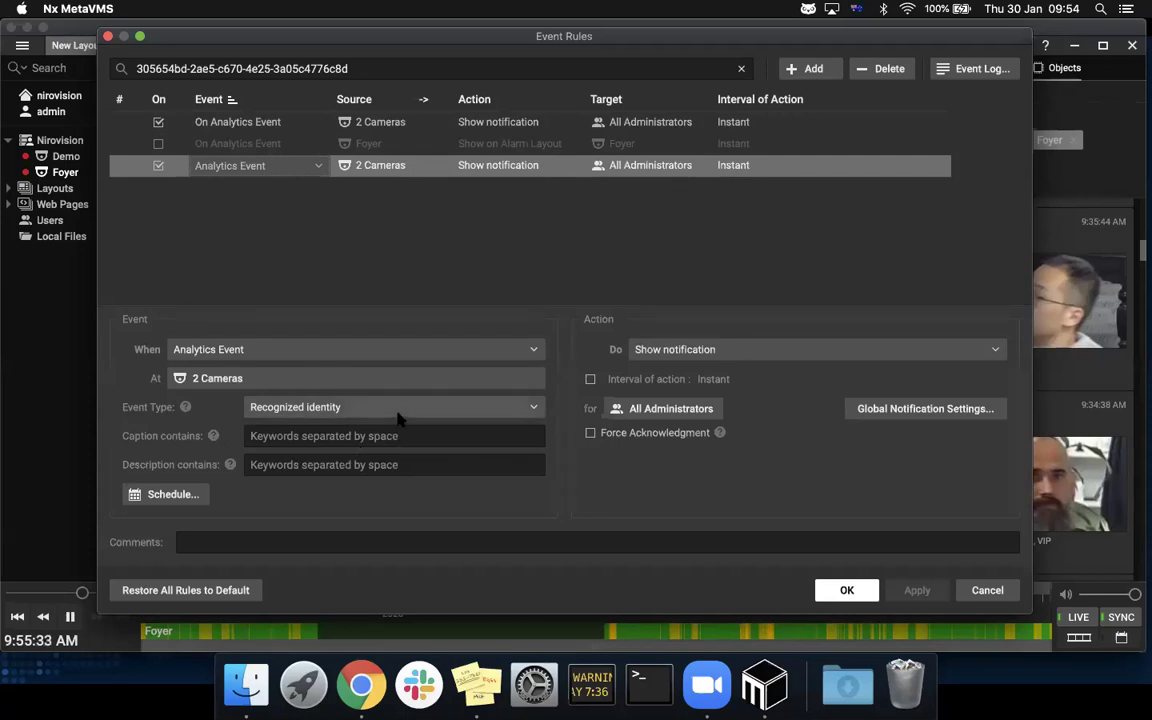
click(197, 494)
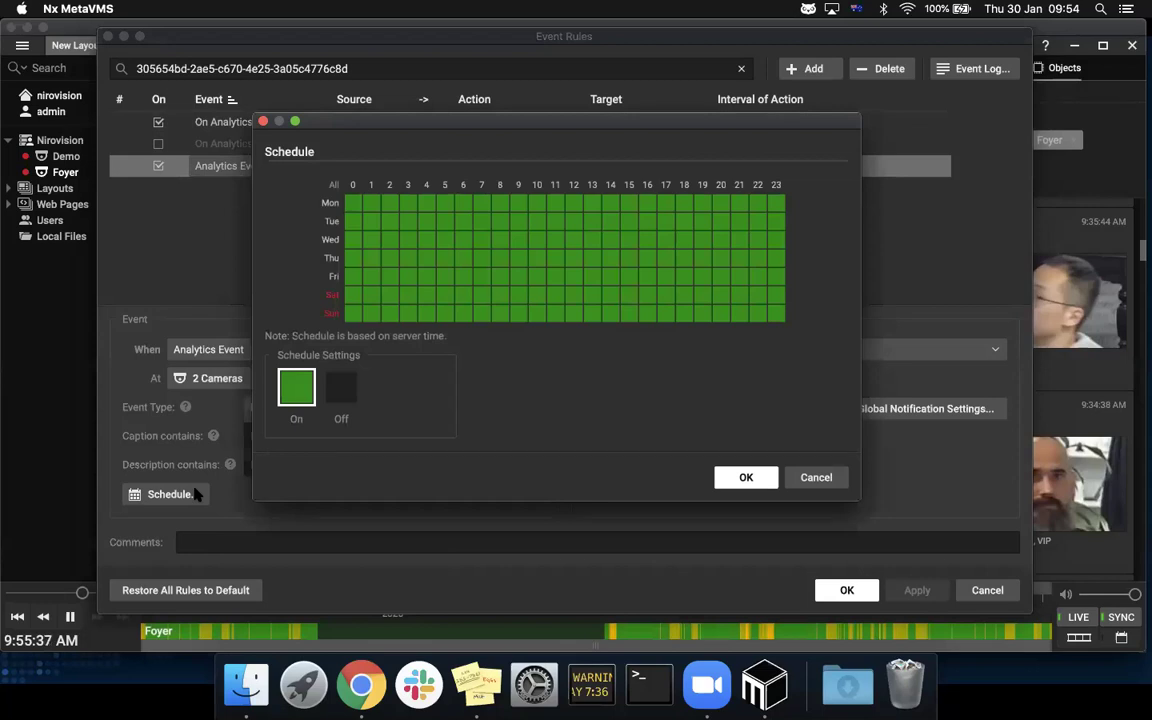
click(805, 479)
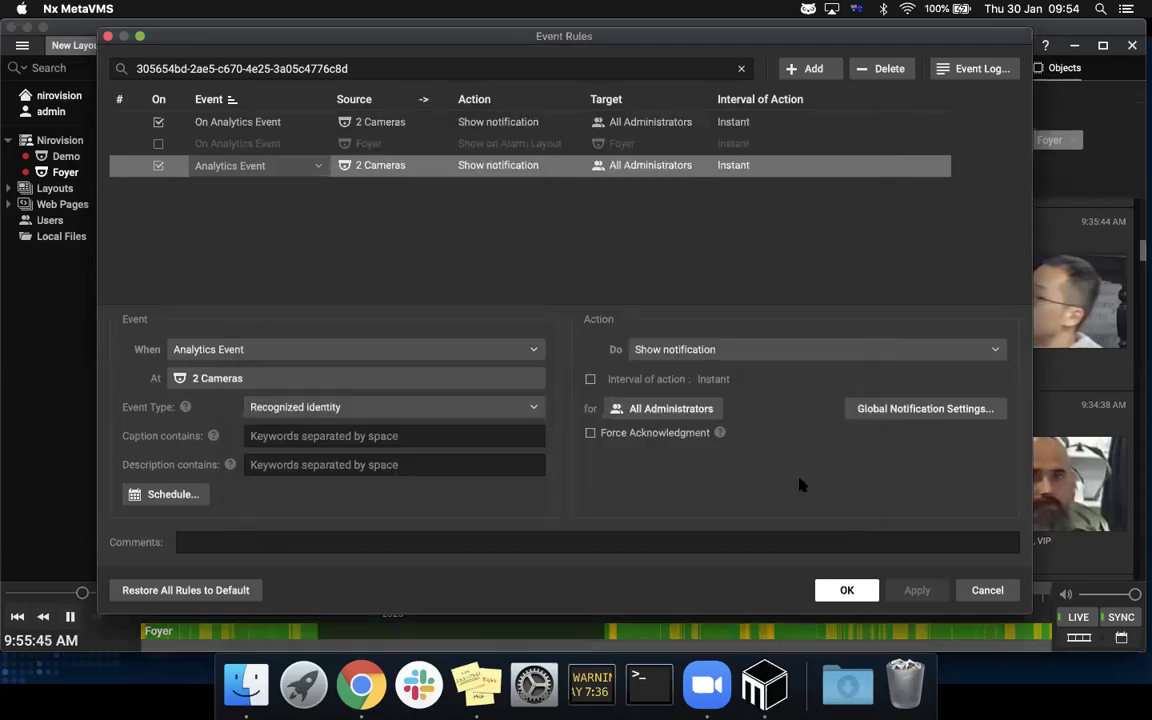
- Check the actions available for the rule and close the event rules without saving changes
click(810, 353)
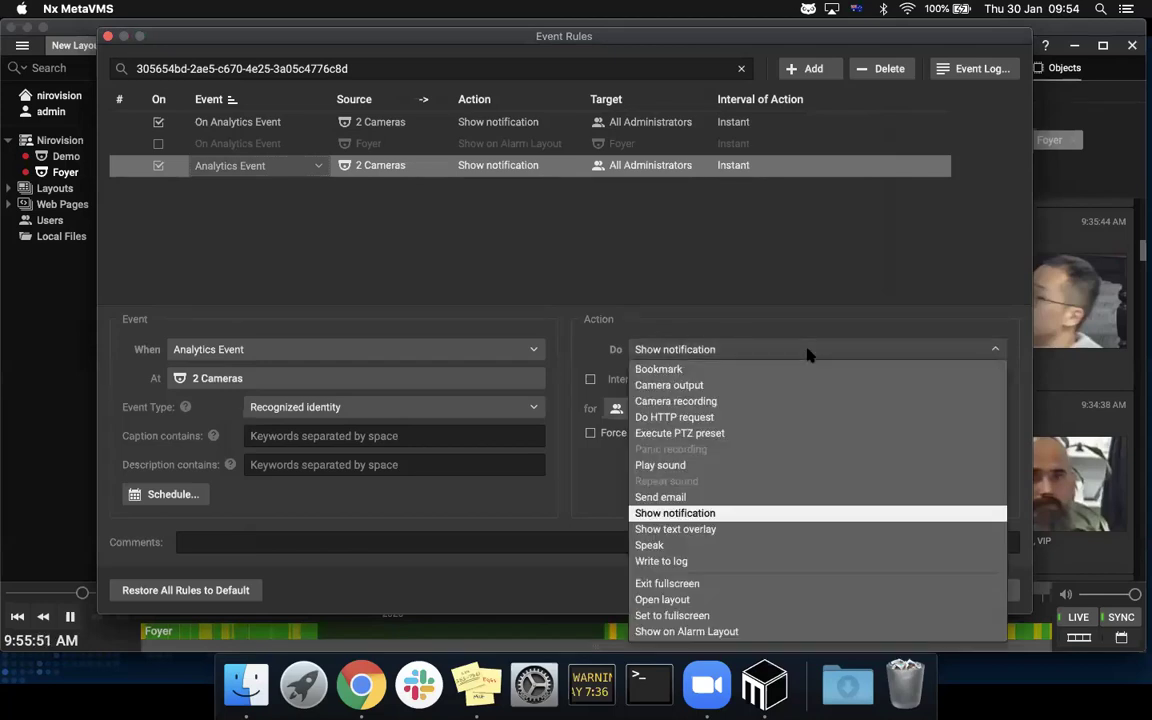
click(937, 328)
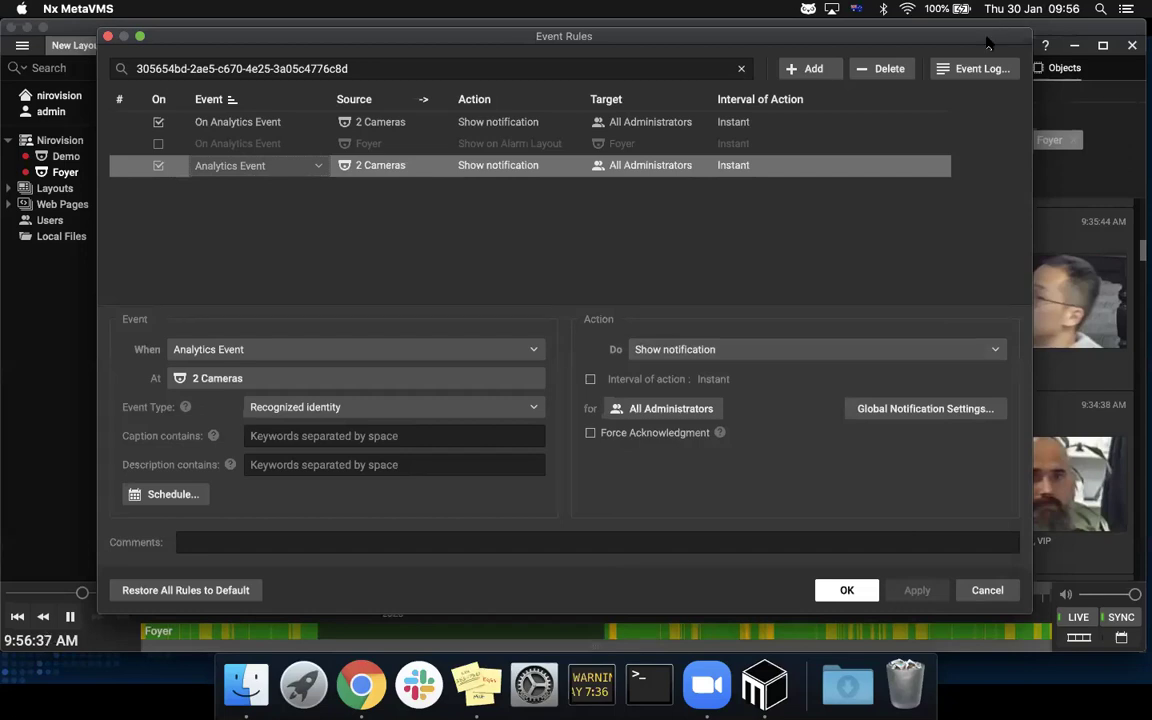
drag(987, 42, 985, 27)
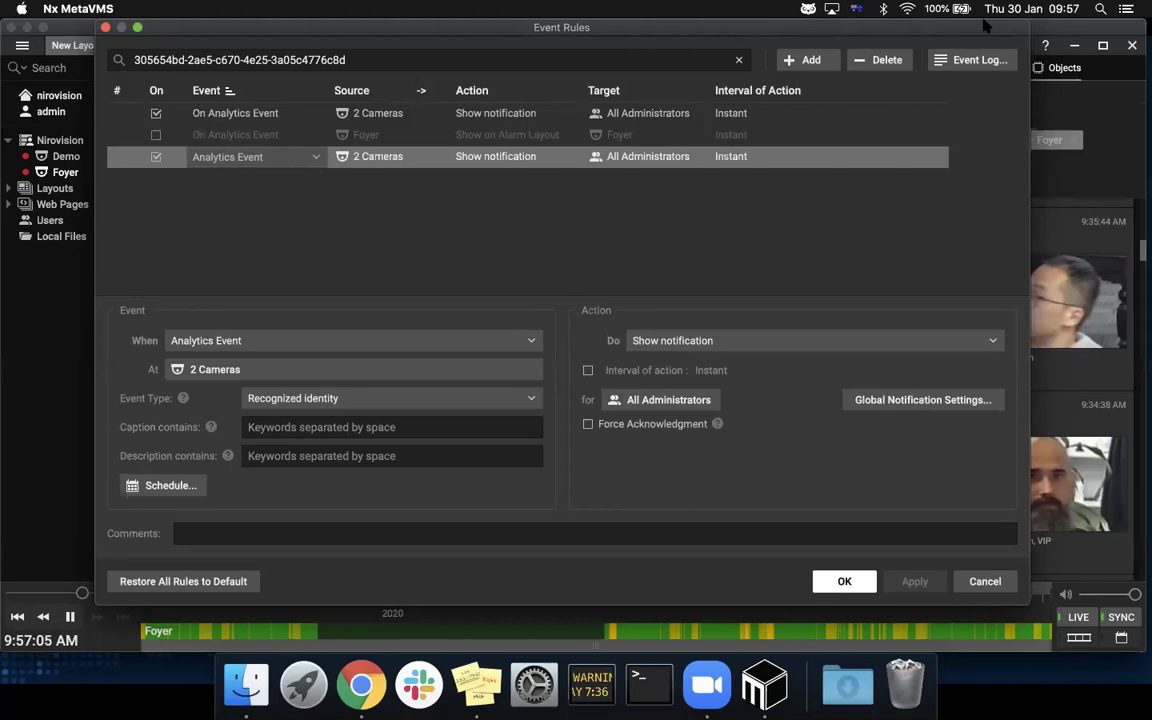
click(968, 582)
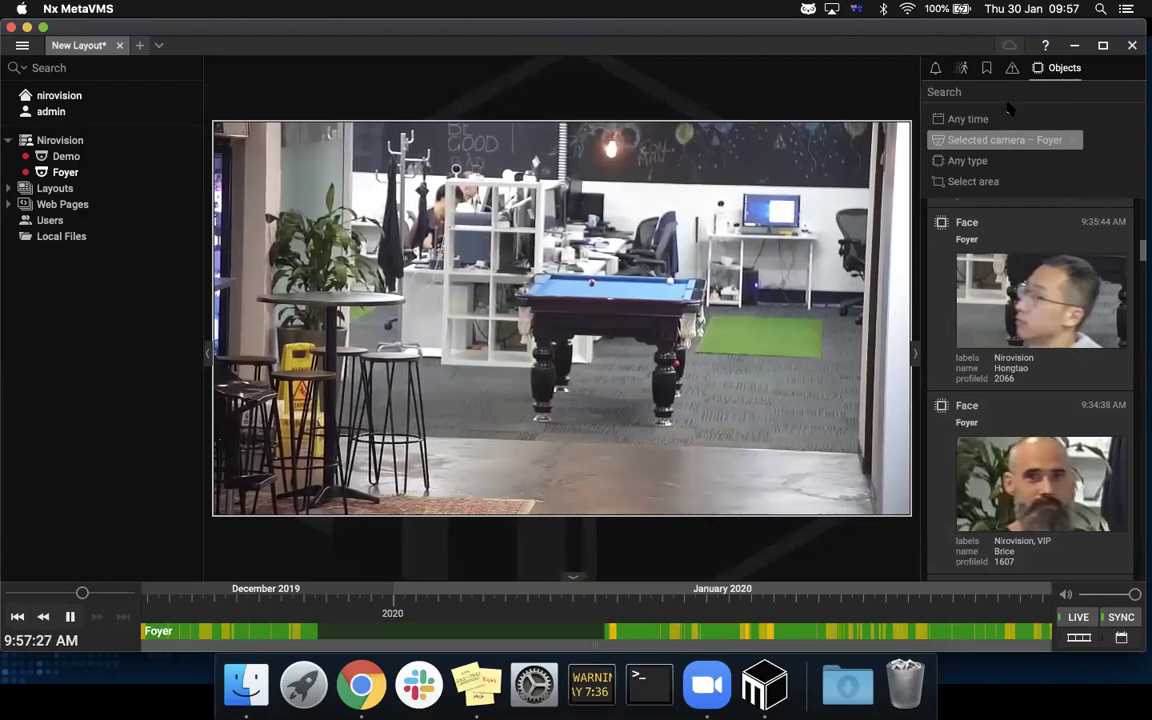
- Open the Nirovision Dashboard web page from the resource tree in a new layout tab
mouse_move(590, 129)
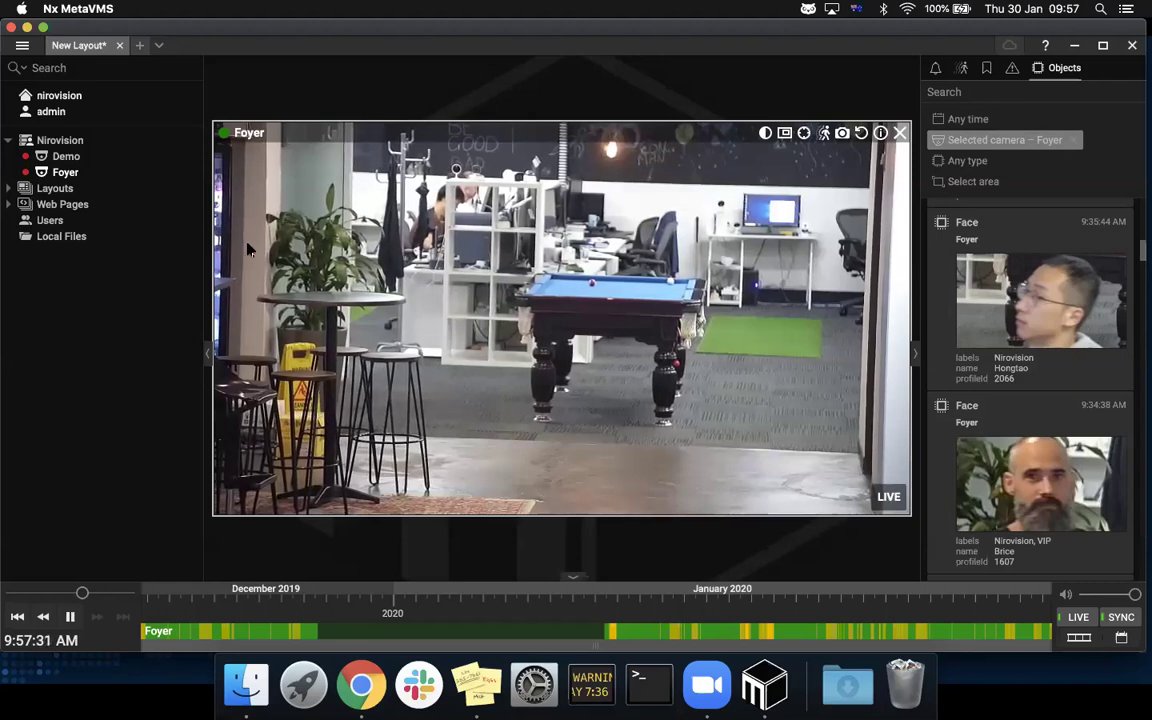
click(9, 204)
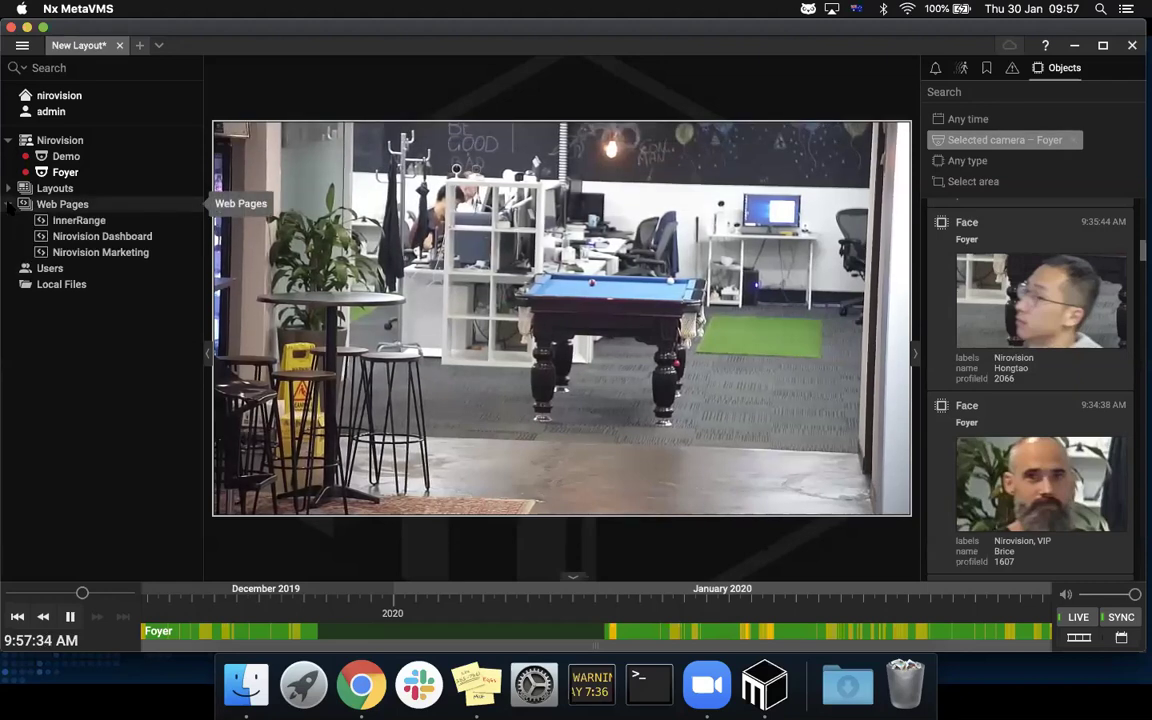
right_click(92, 238)
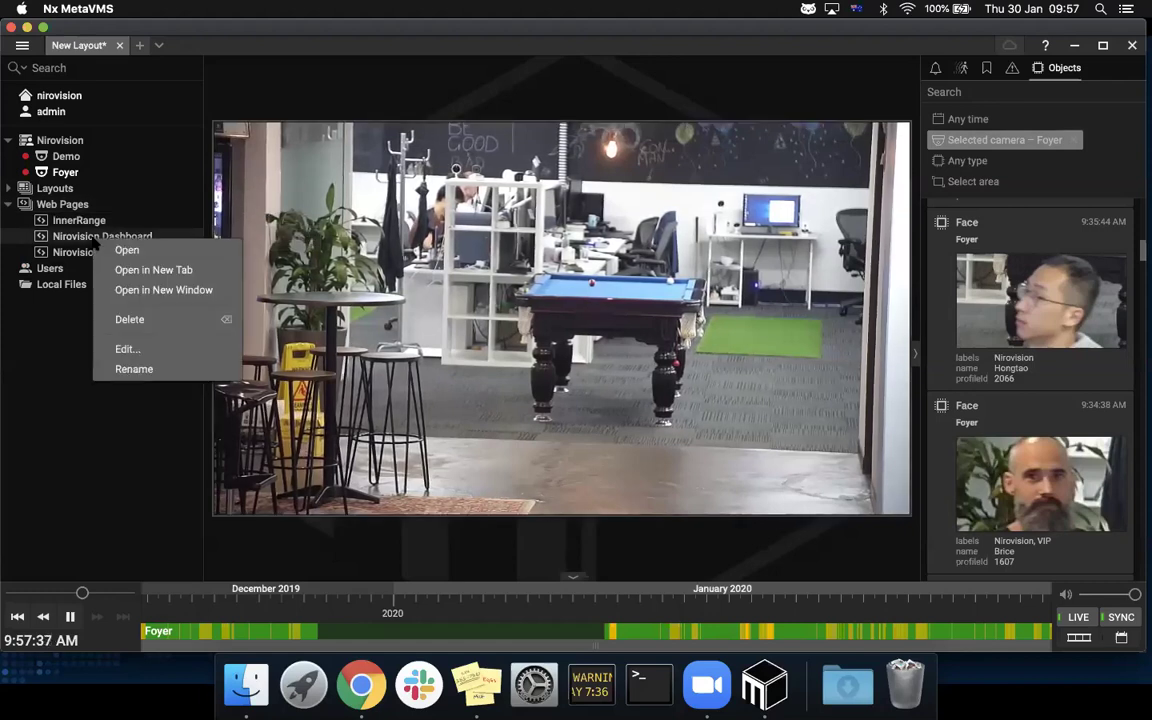
click(113, 271)
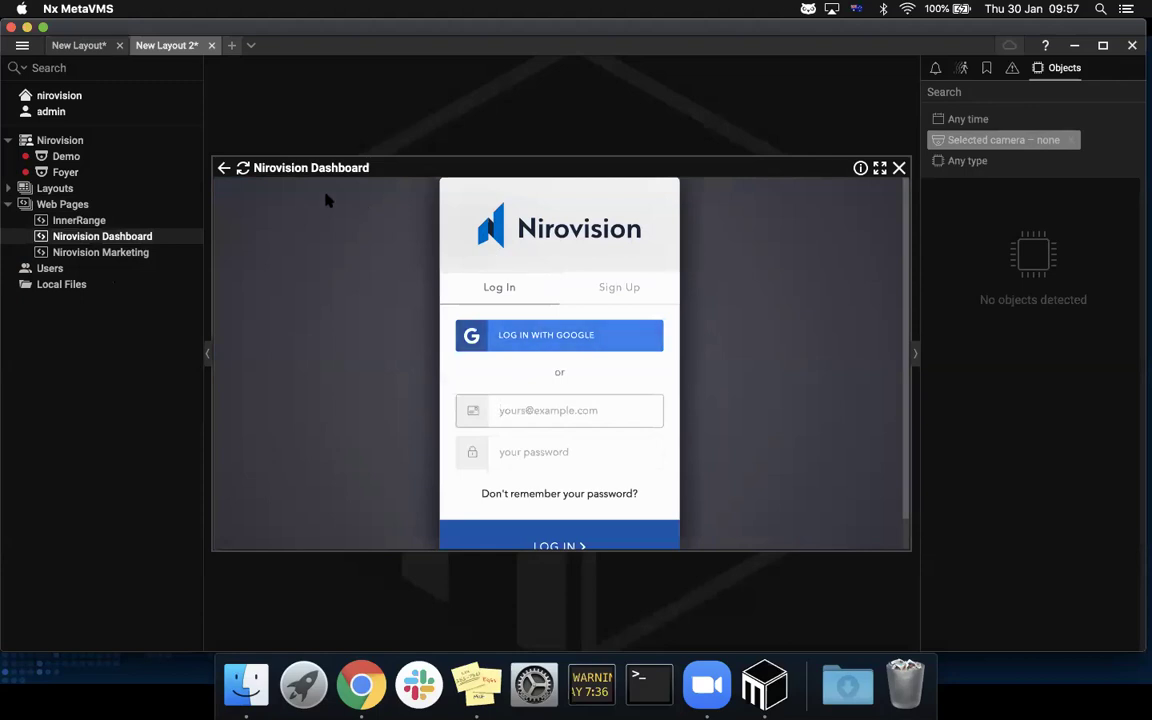
click(379, 236)
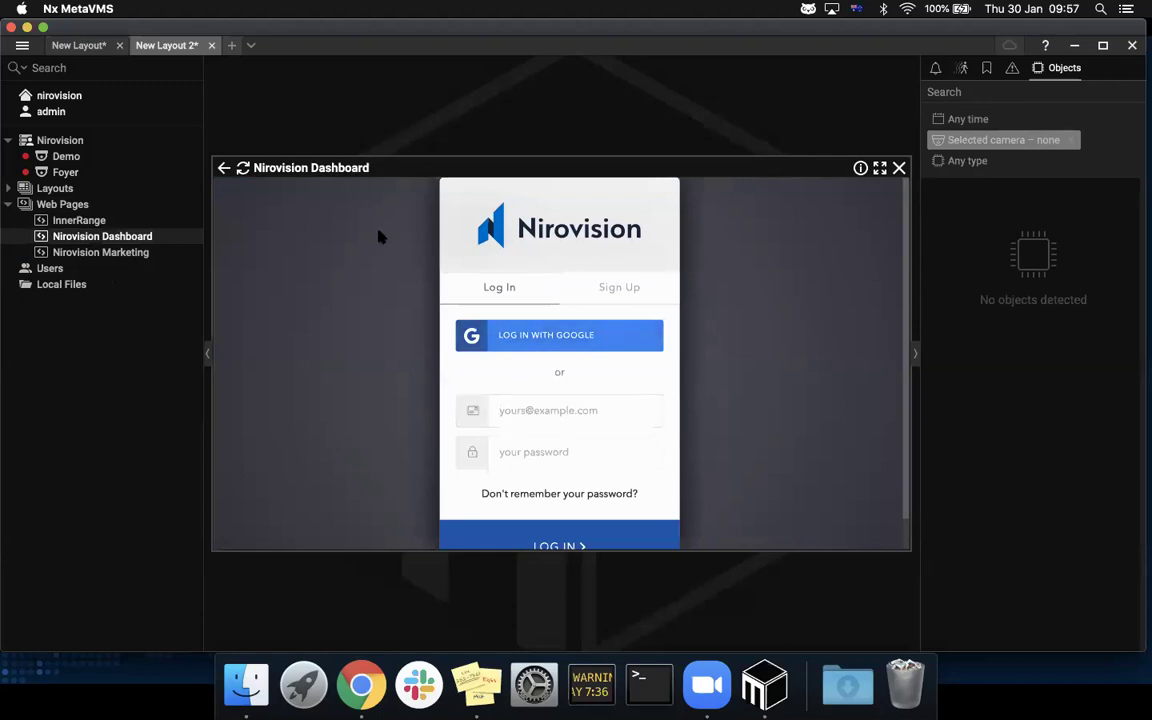